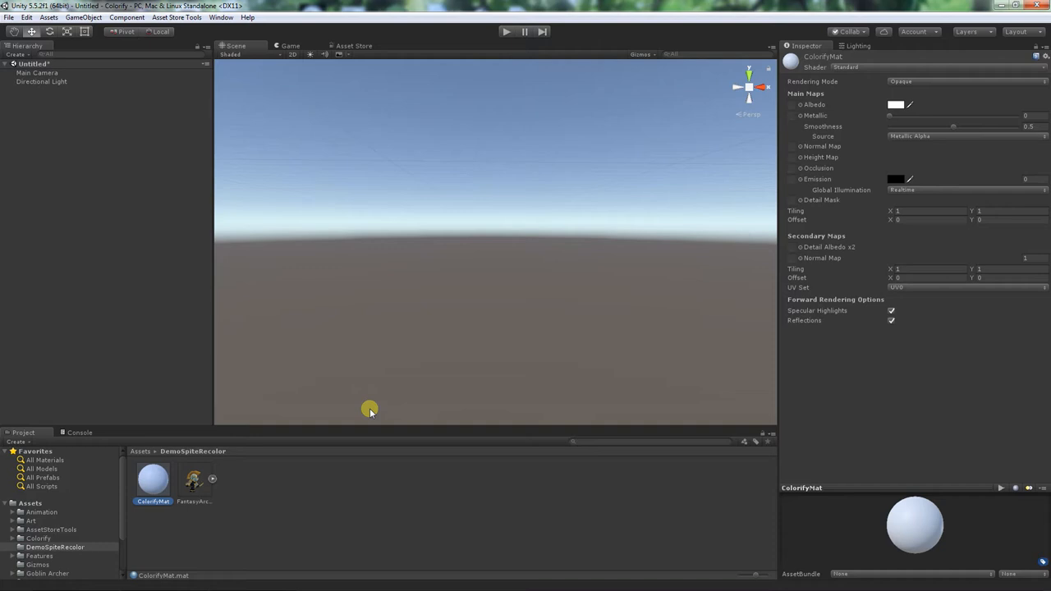
# Switch the ColorifyMat material to the Colorify/Create mask shader.
pyautogui.click(859, 71)
pyautogui.moveTo(846, 102)
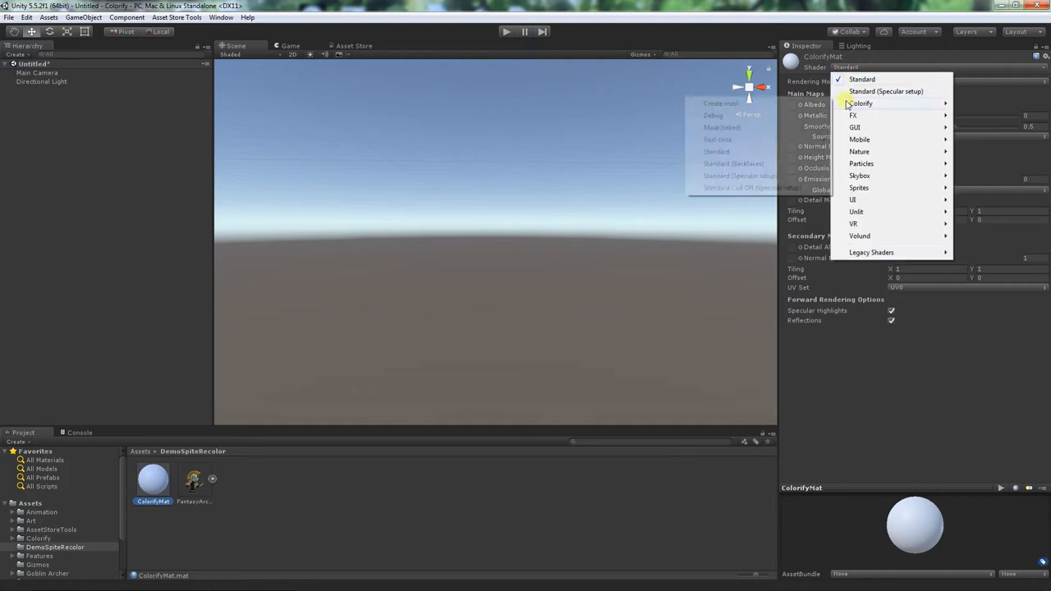
pyautogui.click(767, 104)
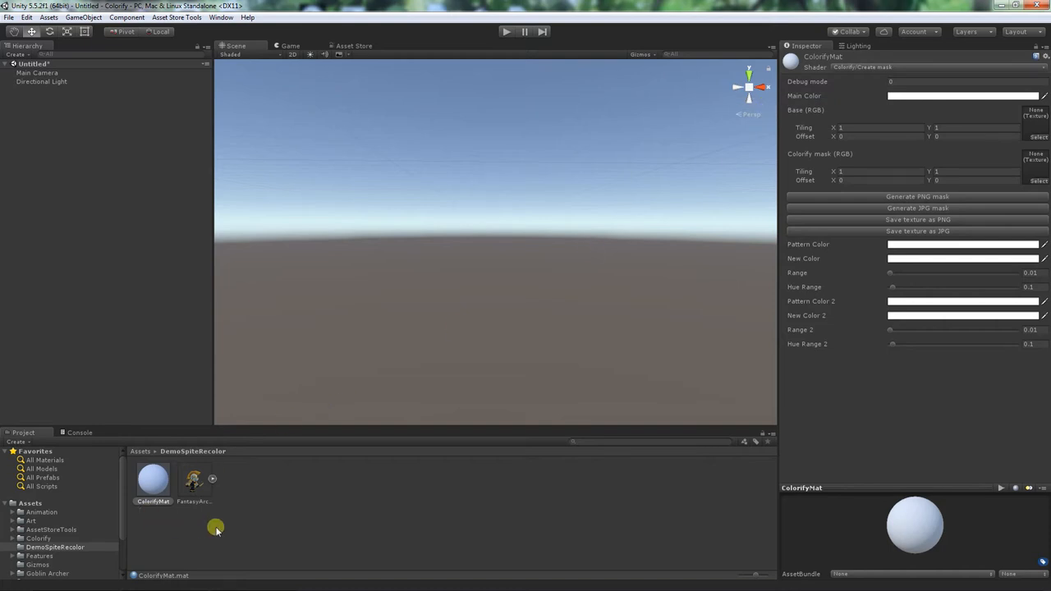
# Assign the FantasyArcher_03_Attack1_0225 texture as the Base (RGB) map of ColorifyMat.
pyautogui.click(212, 481)
pyautogui.click(212, 481)
pyautogui.click(194, 483)
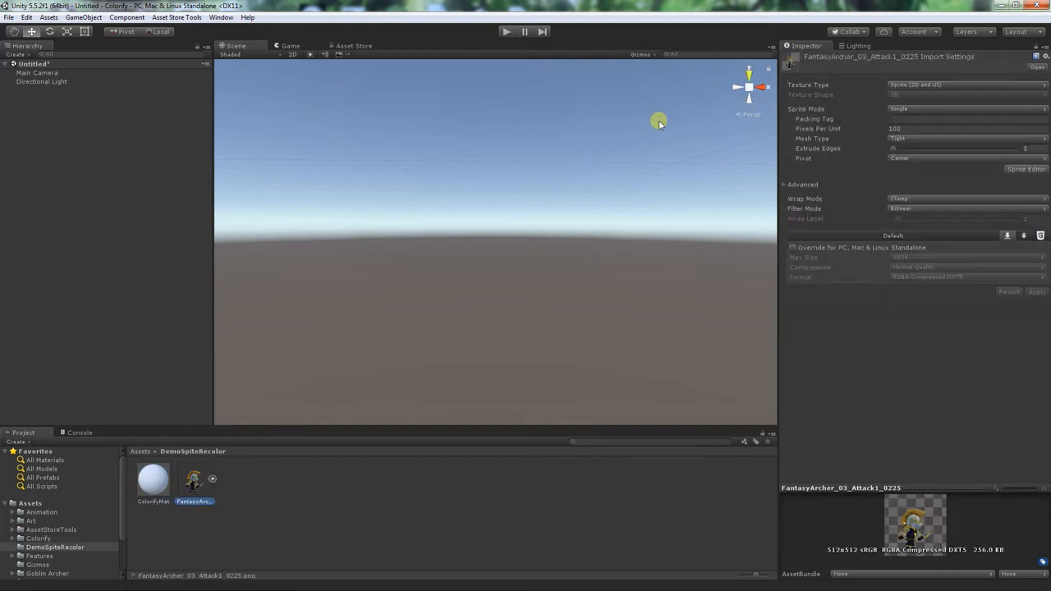
pyautogui.click(150, 481)
pyautogui.moveTo(195, 480); pyautogui.dragTo(1038, 125)
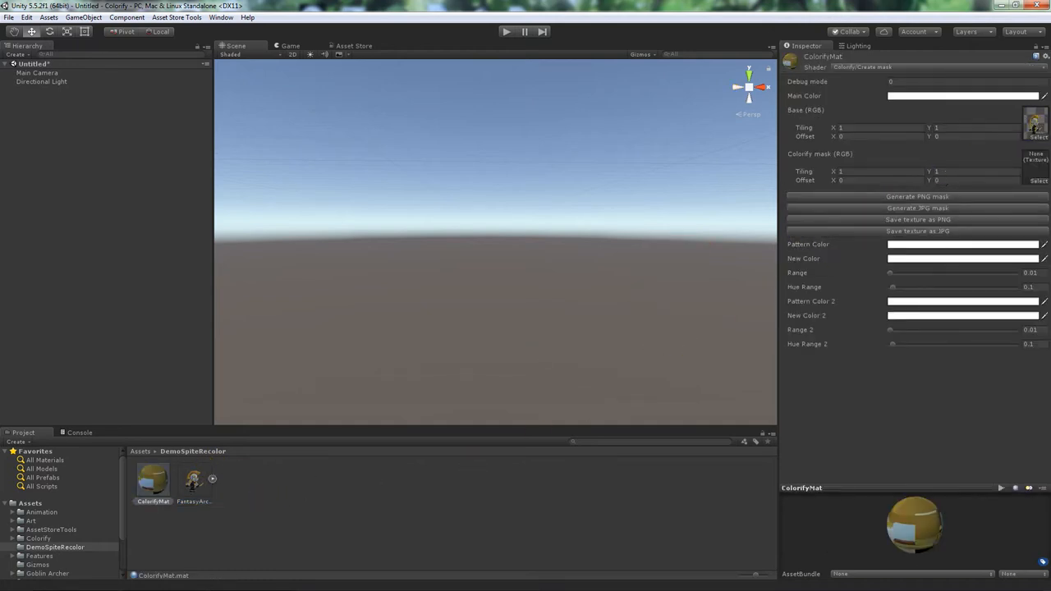
# Create a 3D quad in the scene and set its scale to 3 in X and 3 in Y.
pyautogui.click(86, 18)
pyautogui.moveTo(95, 55)
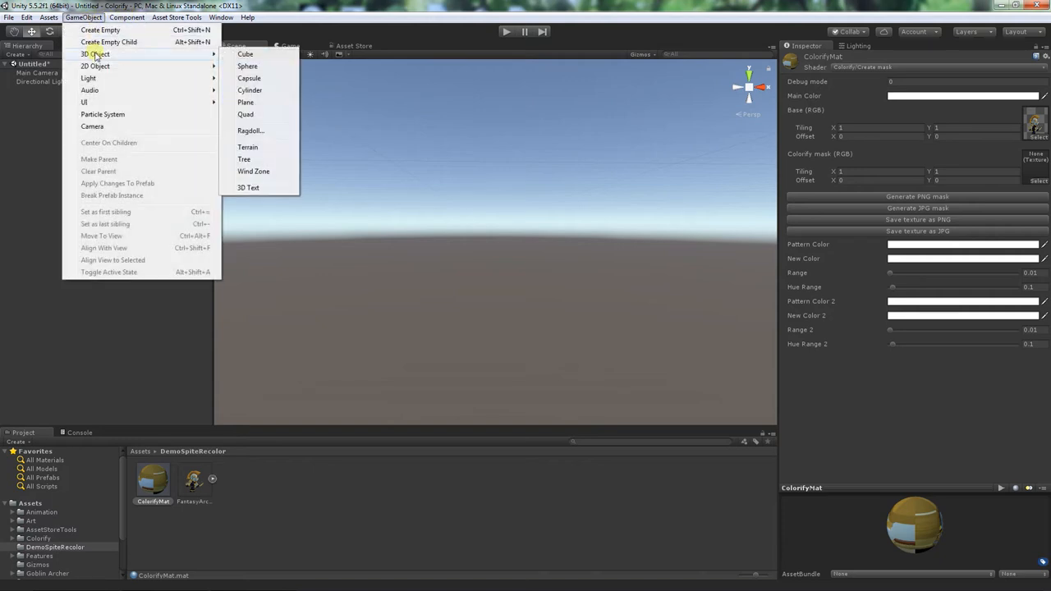
pyautogui.click(246, 114)
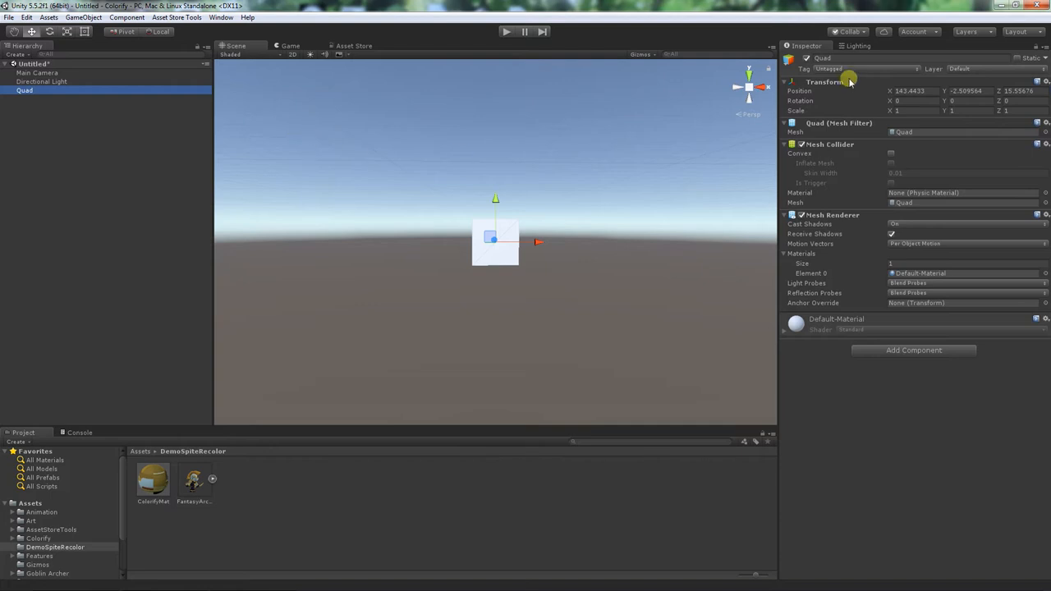
pyautogui.click(911, 110)
pyautogui.write('3')
pyautogui.click(1024, 110)
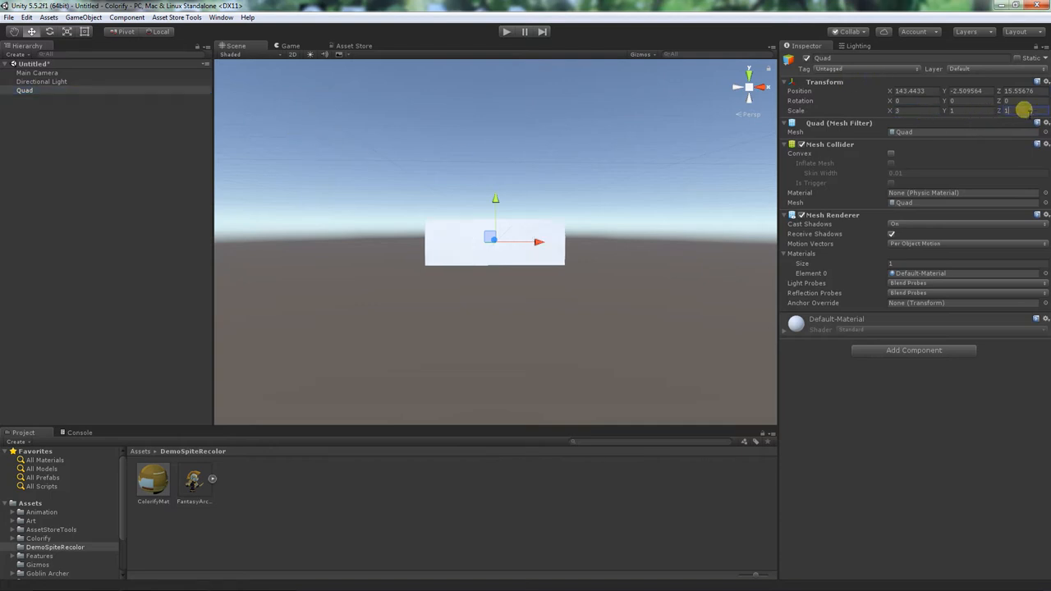
pyautogui.click(966, 111)
pyautogui.write('3')
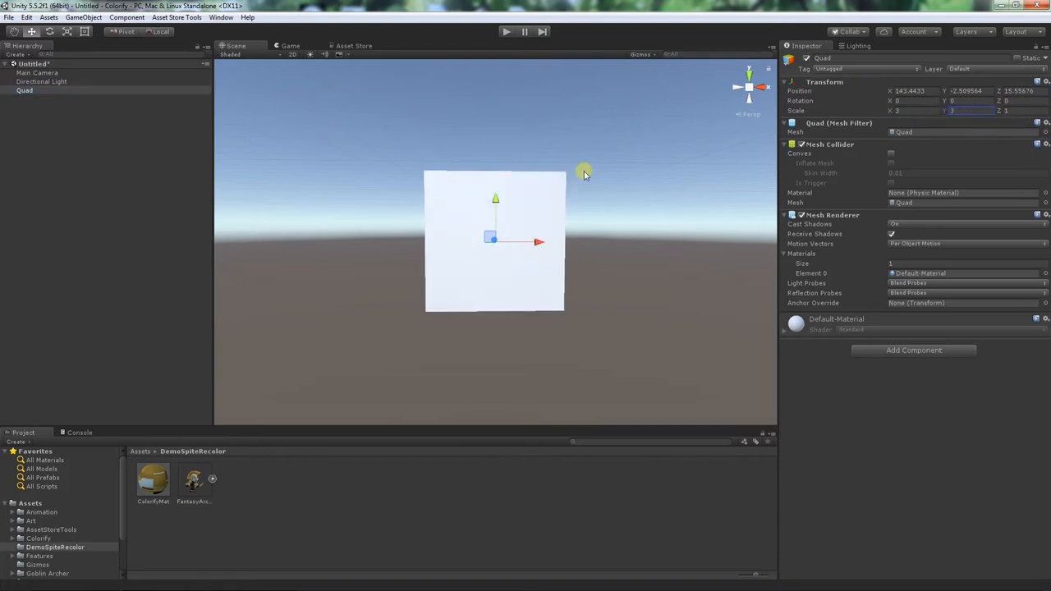
# Apply the ColorifyMat material to the quad.
pyautogui.moveTo(154, 480); pyautogui.dragTo(443, 255)
pyautogui.scroll(4, 468, 252)
pyautogui.scroll(-1, 464, 251)
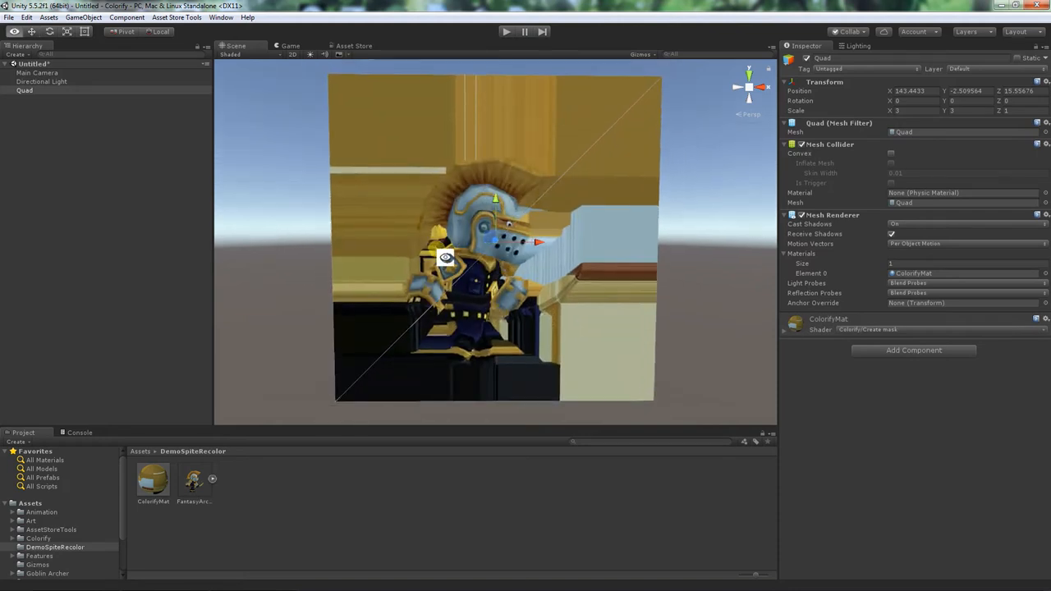
pyautogui.click(708, 232)
# Set Range 2 and Hue Range 2 of ColorifyMat to 0.
pyautogui.click(151, 485)
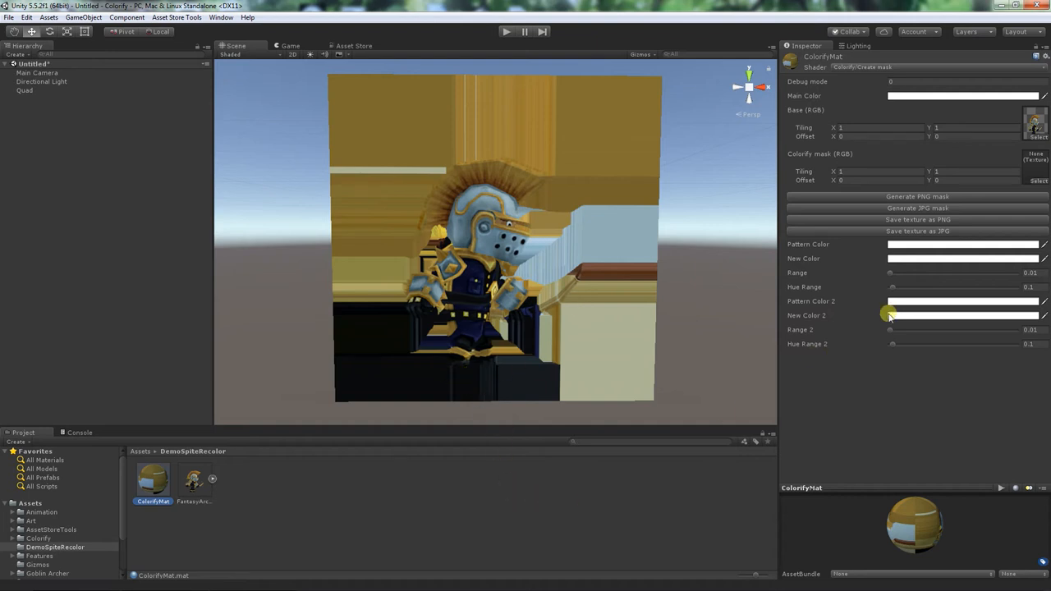
pyautogui.moveTo(893, 329); pyautogui.dragTo(873, 349)
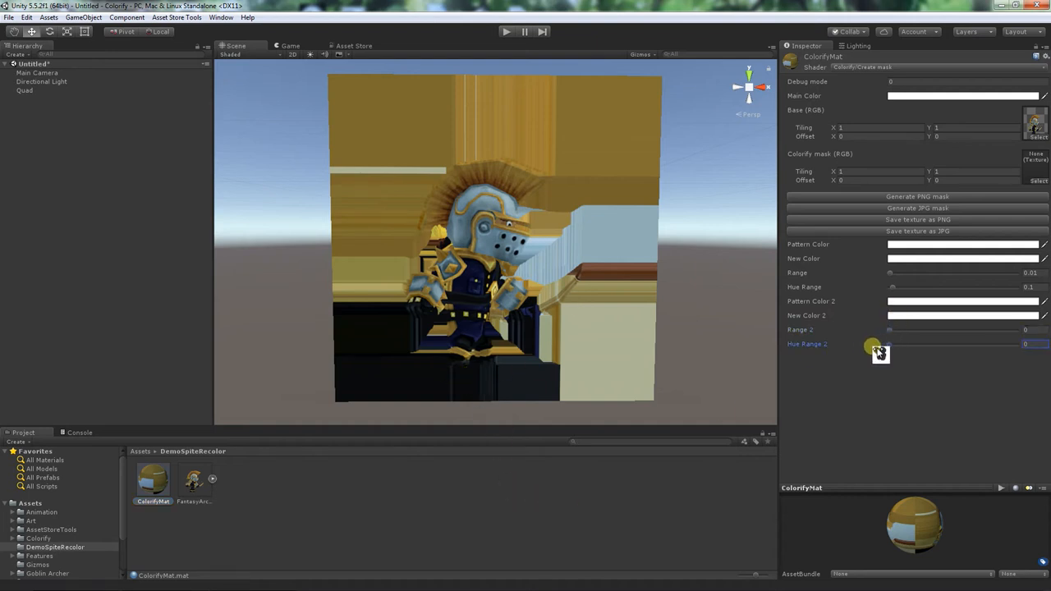
pyautogui.click(804, 276)
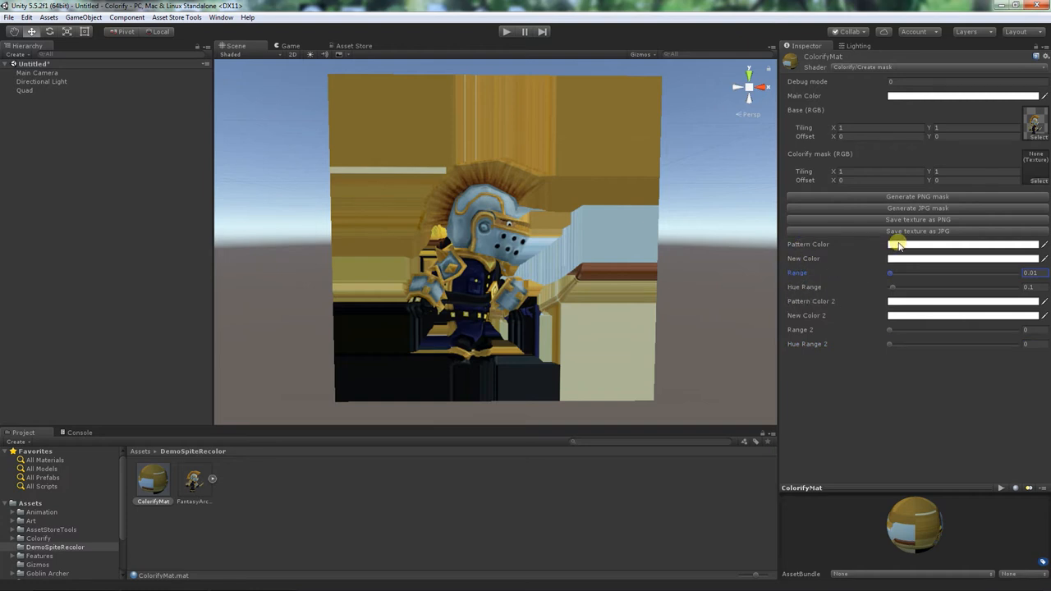
# Sample the gold trim on the archer's helmet as the Pattern Color.
pyautogui.click(1039, 245)
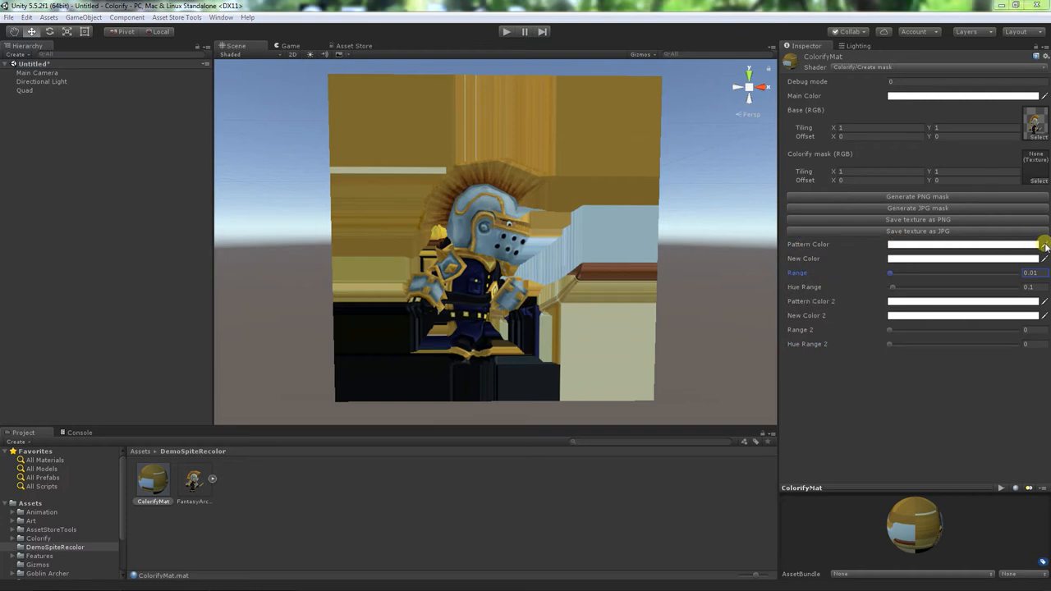
pyautogui.click(522, 223)
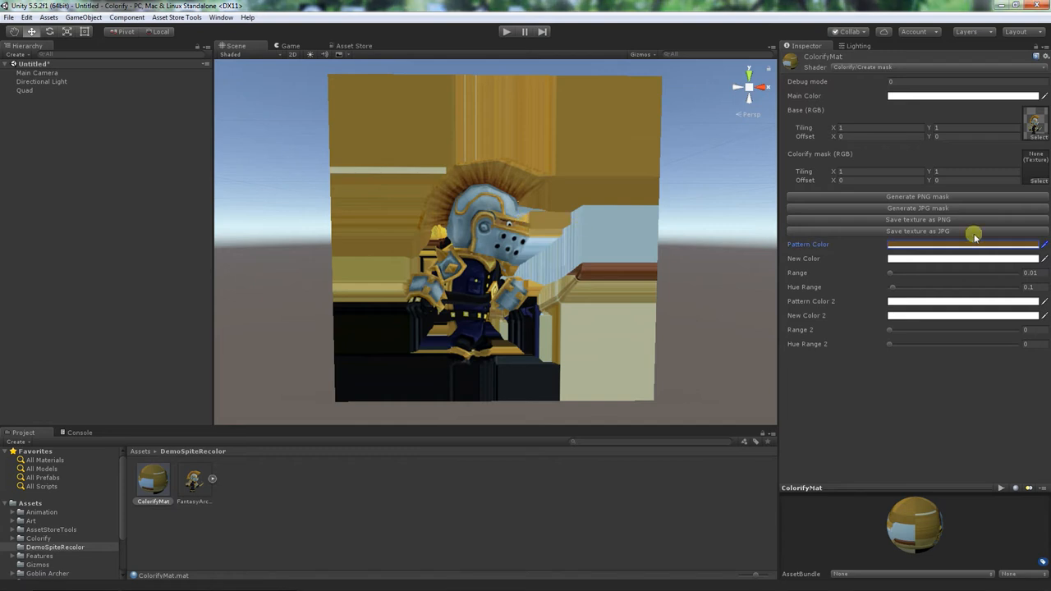
pyautogui.click(1042, 245)
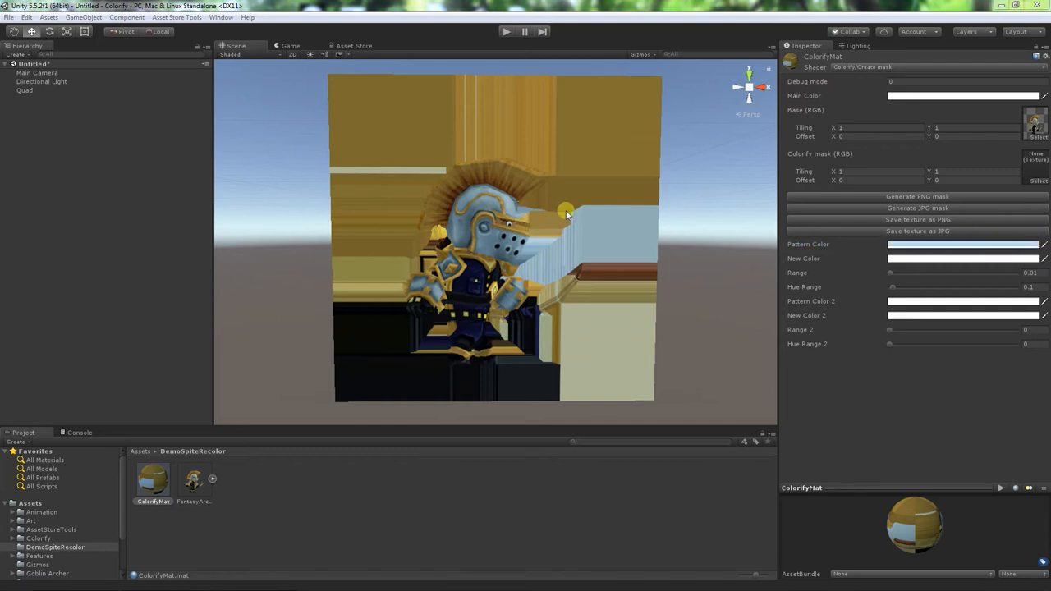
pyautogui.click(523, 223)
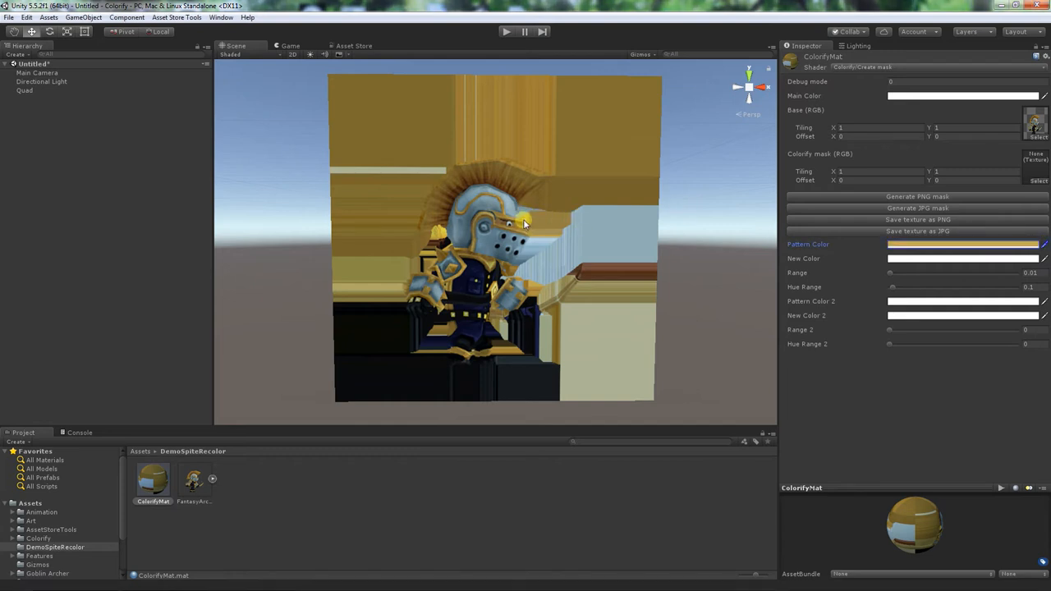
# Set Range and Hue Range to 0 and choose a bright blue as the New Color.
pyautogui.click(884, 274)
pyautogui.click(887, 286)
pyautogui.click(906, 259)
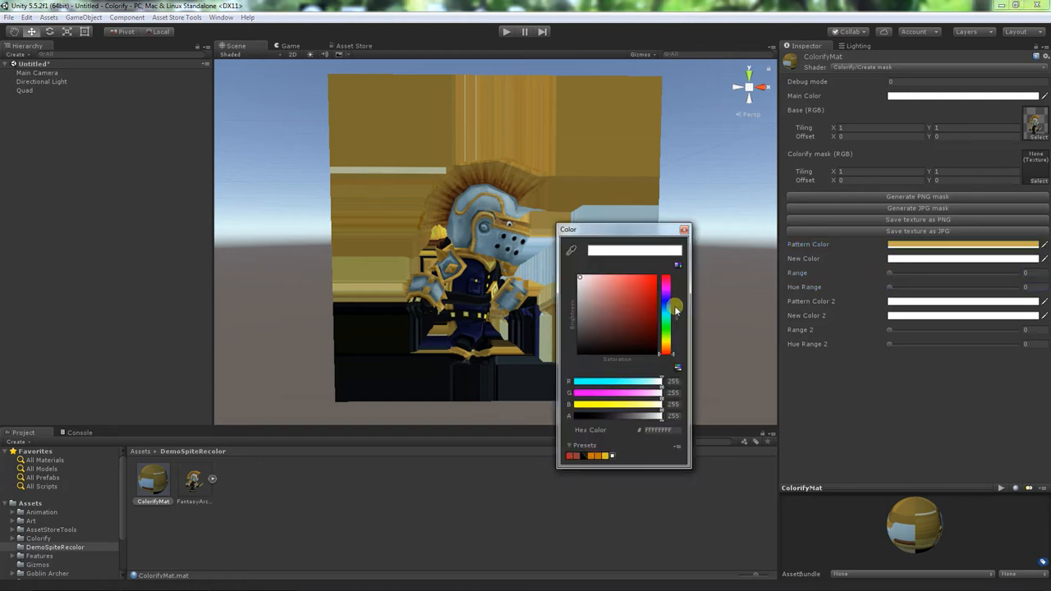
pyautogui.moveTo(667, 316); pyautogui.dragTo(638, 287)
pyautogui.click(685, 230)
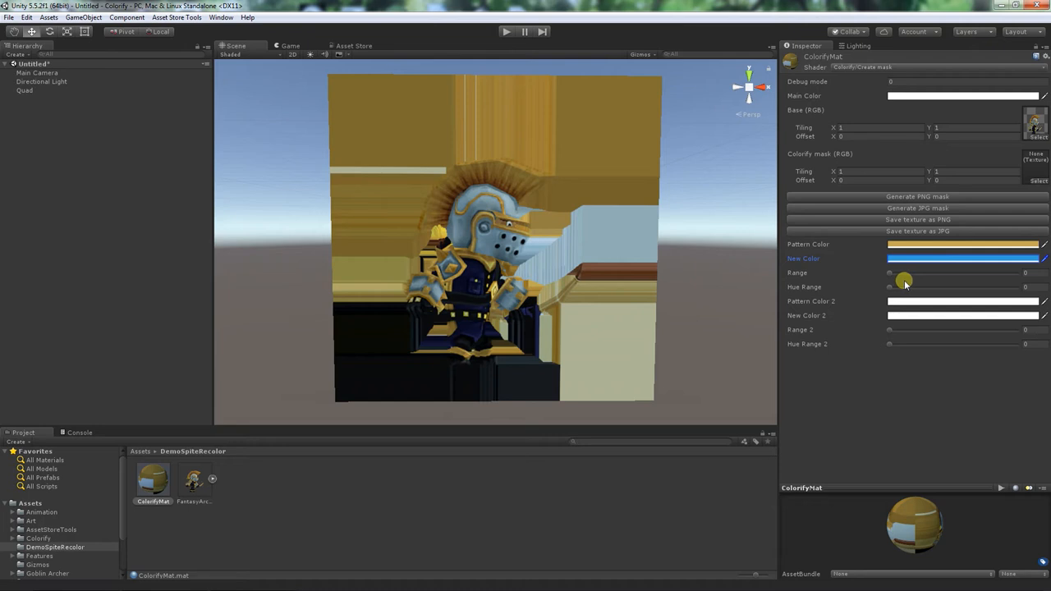
# Adjust the first colour replacement to a Range of 0.807 and a Hue Range of 0.81.
pyautogui.moveTo(890, 286); pyautogui.dragTo(1015, 287)
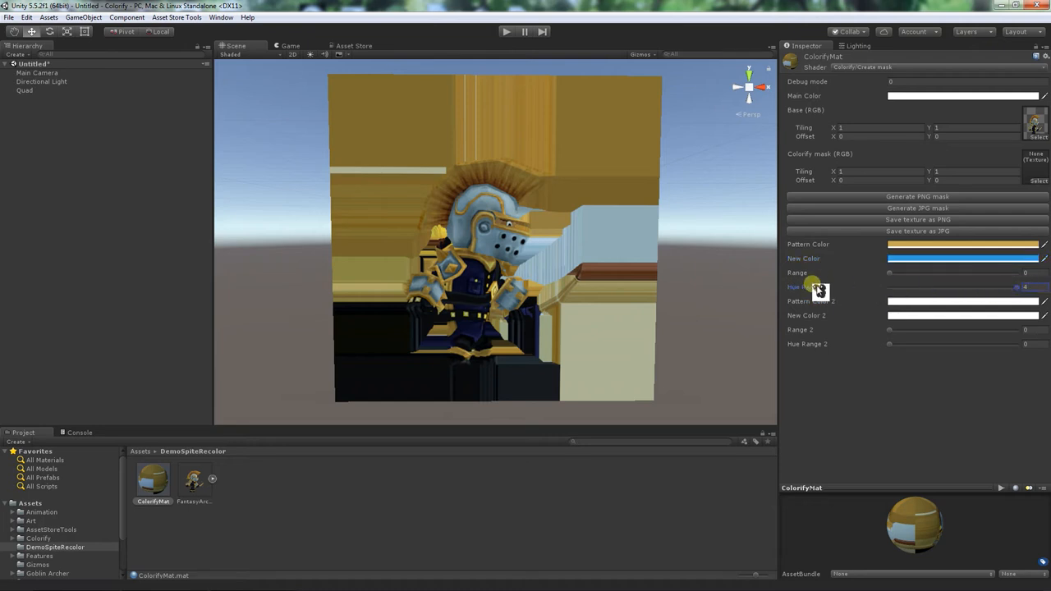
pyautogui.moveTo(894, 276); pyautogui.dragTo(941, 278)
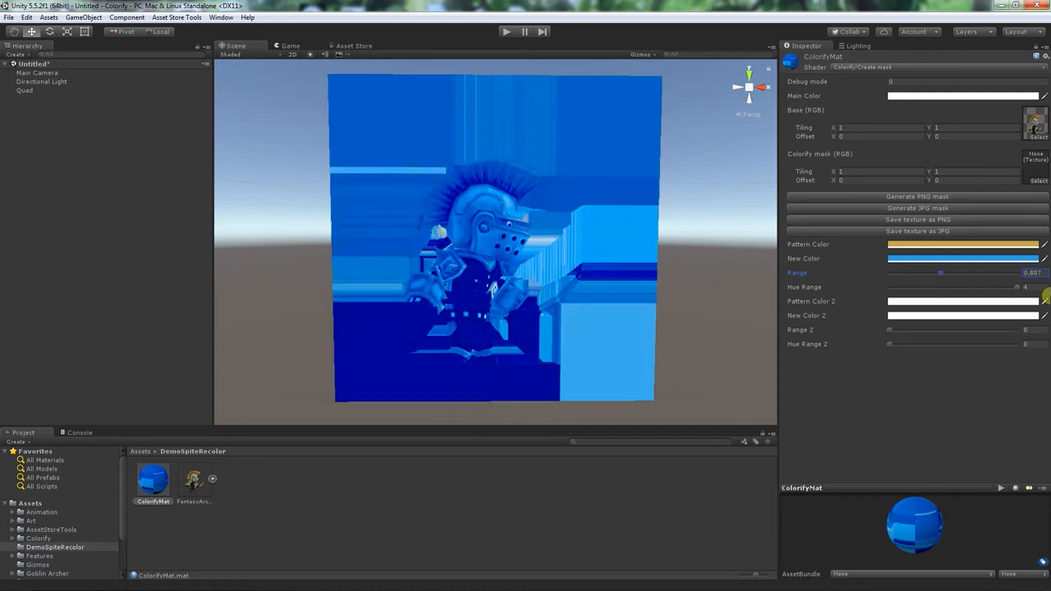
pyautogui.moveTo(1020, 288); pyautogui.dragTo(914, 290)
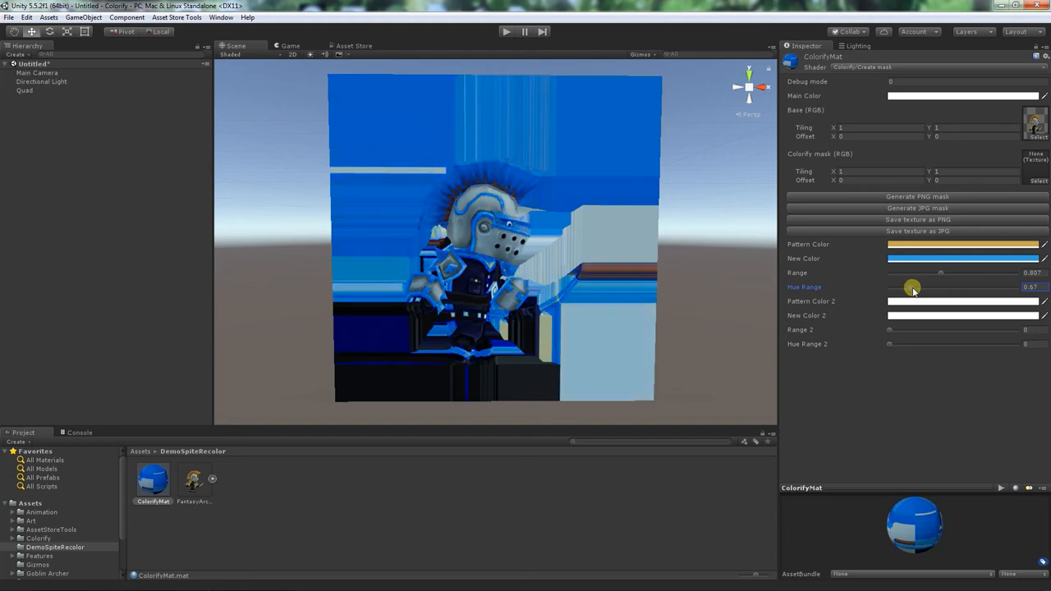
pyautogui.moveTo(915, 290); pyautogui.dragTo(917, 289)
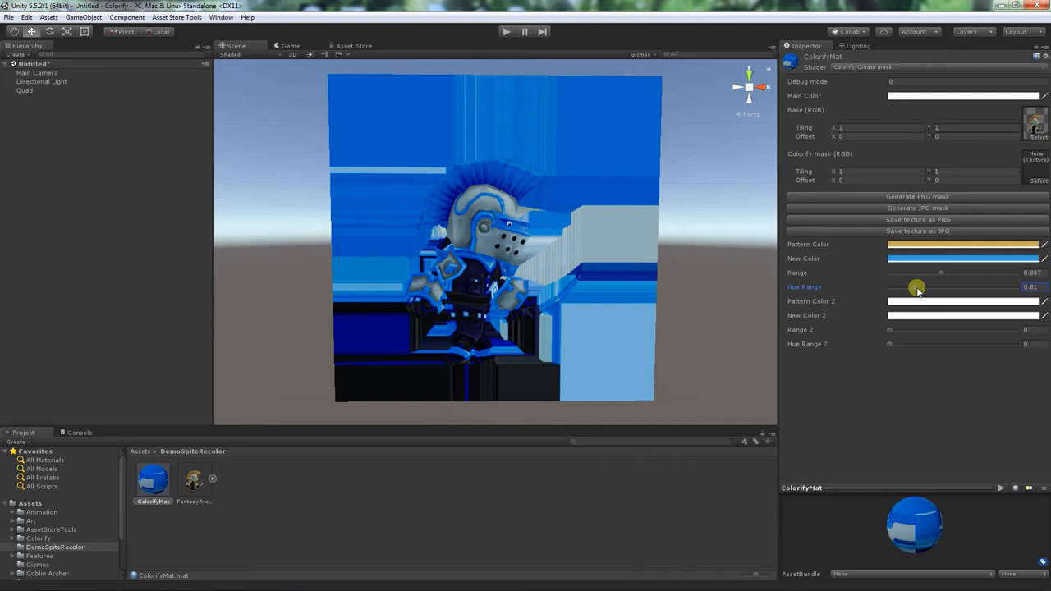
# Change the material's New Color to a light orange-red.
pyautogui.click(950, 261)
pyautogui.moveTo(661, 322); pyautogui.dragTo(674, 355)
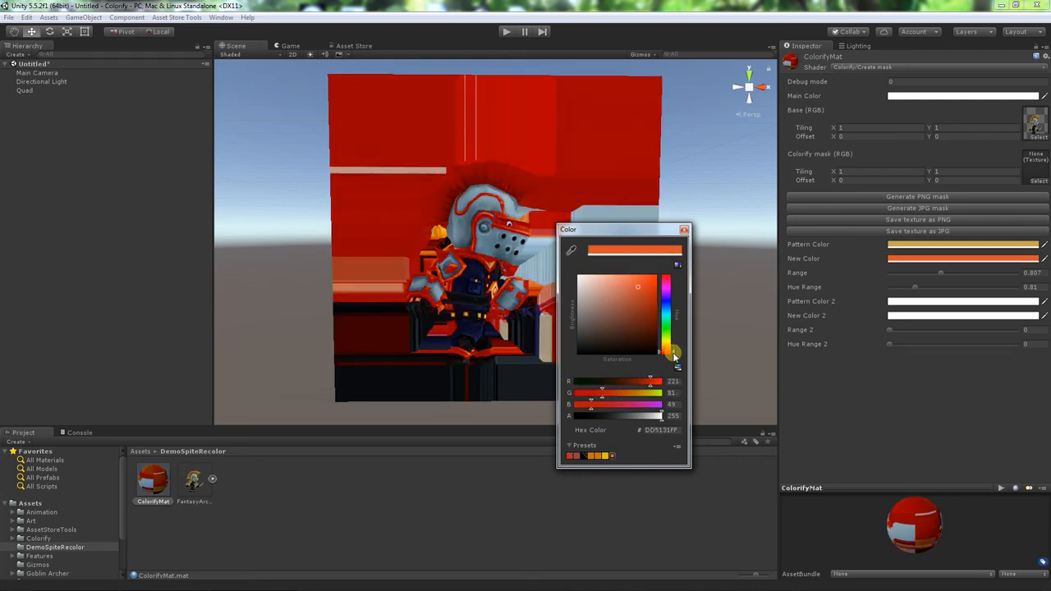
pyautogui.moveTo(636, 305)
pyautogui.mouseDown()
pyautogui.moveTo(607, 283)
pyautogui.moveTo(629, 288)
pyautogui.moveTo(601, 283)
pyautogui.moveTo(640, 284)
pyautogui.moveTo(630, 280)
pyautogui.mouseUp()
pyautogui.click(684, 229)
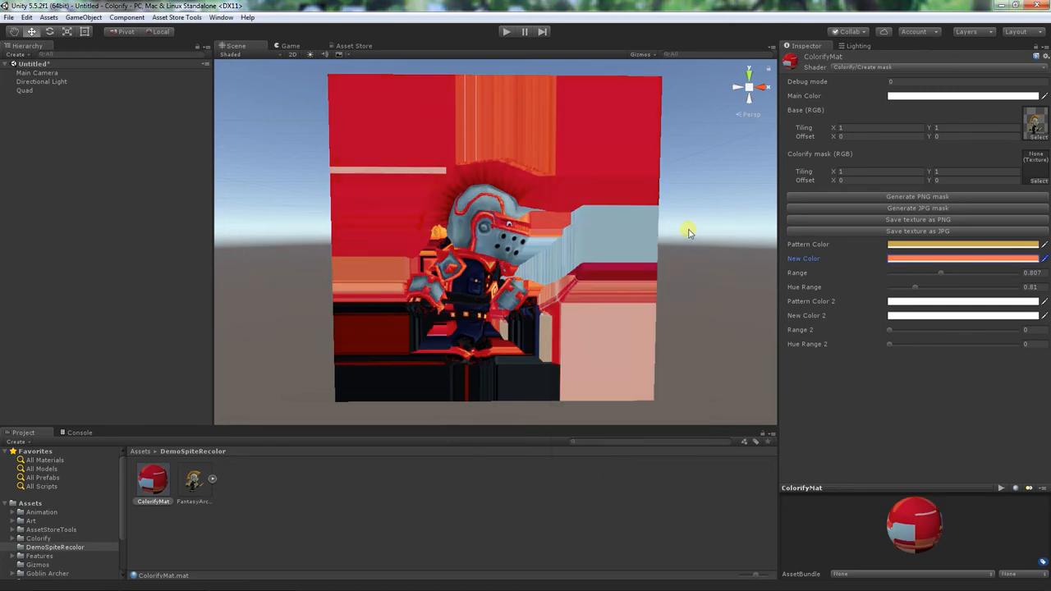
# Save the recolored texture as the PNG FantasyArcher_03_Attack1_0225_recolor in the DemoSpiteRecolor folder.
pyautogui.click(897, 222)
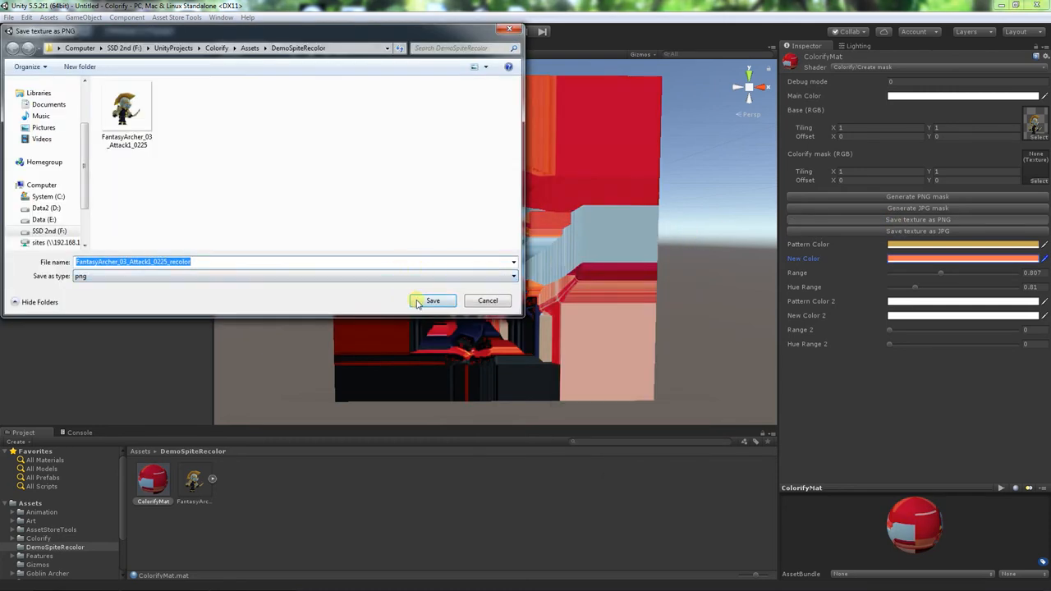
pyautogui.click(430, 301)
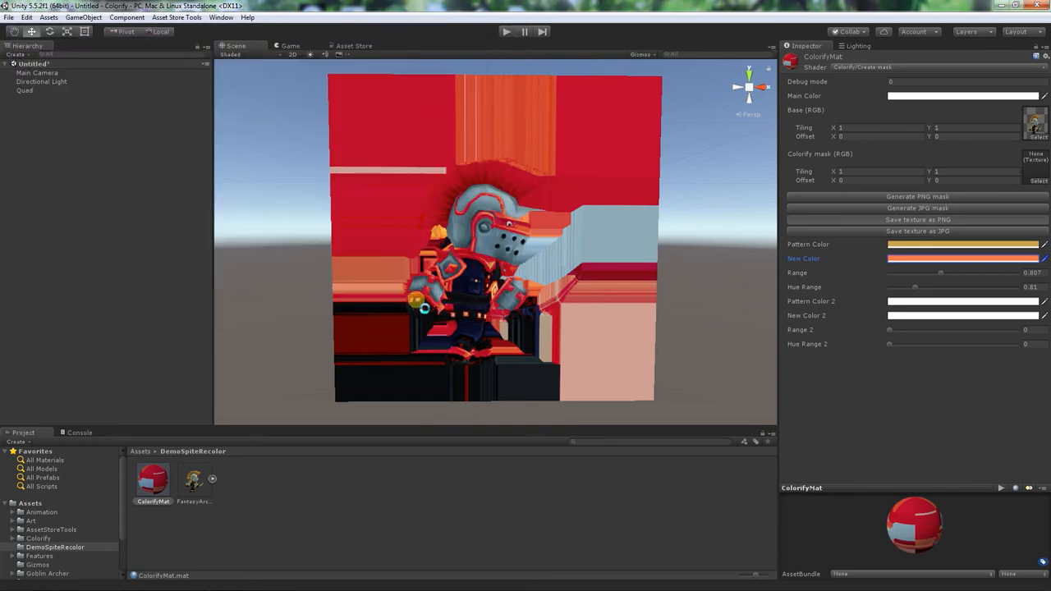
# Set the recolored texture's type to Sprite (2D and UI), apply it, and compare its import settings with the original's.
pyautogui.click(244, 485)
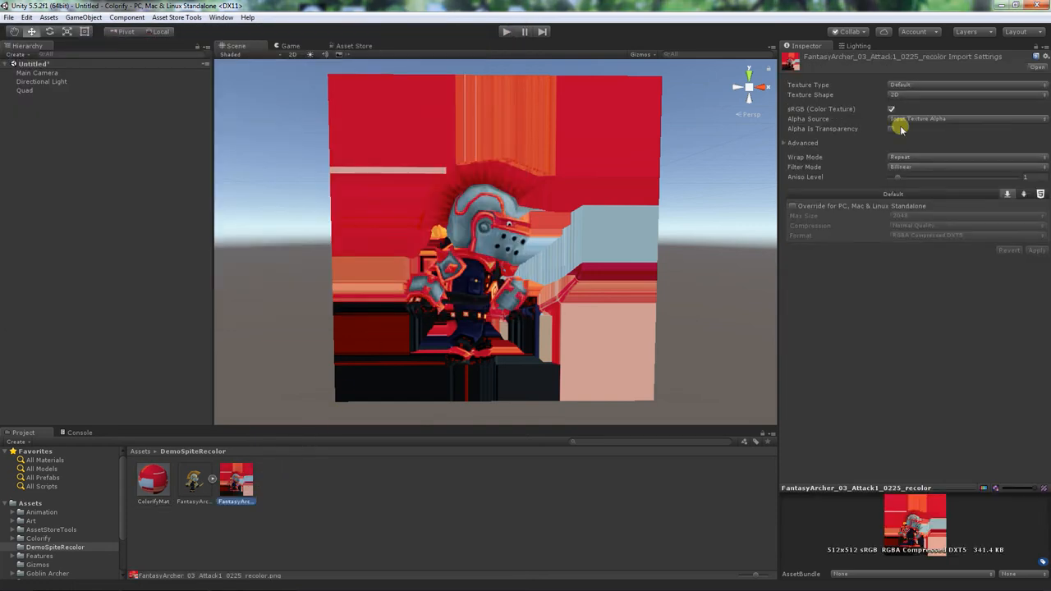
pyautogui.click(914, 84)
pyautogui.click(931, 132)
pyautogui.click(1036, 292)
pyautogui.click(201, 491)
pyautogui.click(234, 484)
pyautogui.click(195, 486)
pyautogui.click(234, 485)
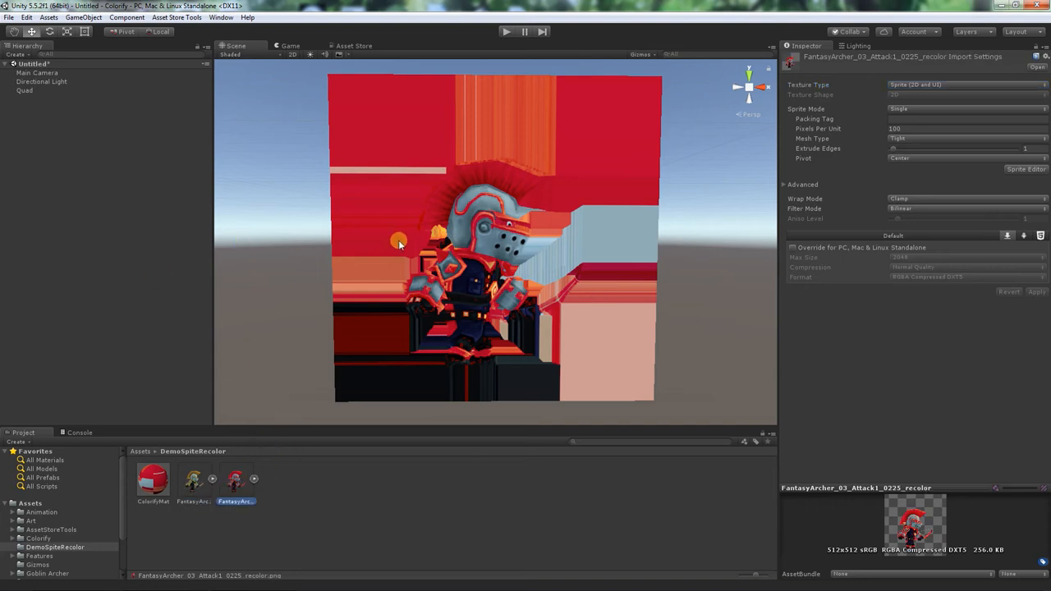
# Create a 2D sprite of the recolored archer in the empty space beside the quad.
pyautogui.scroll(-5, 424, 240)
pyautogui.moveTo(622, 246); pyautogui.dragTo(281, 254, button='middle')
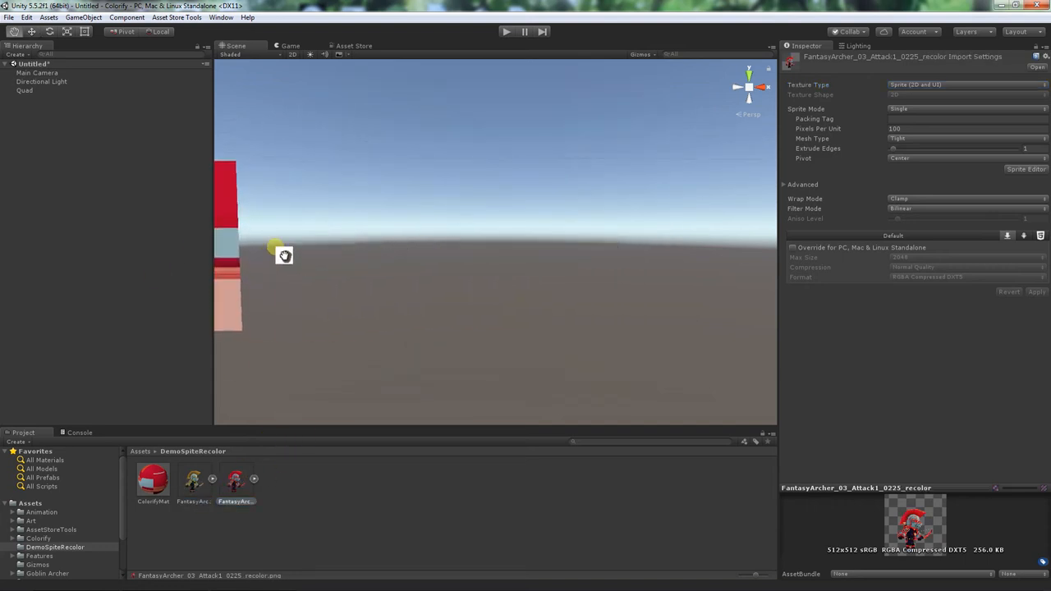
pyautogui.click(83, 17)
pyautogui.moveTo(93, 66)
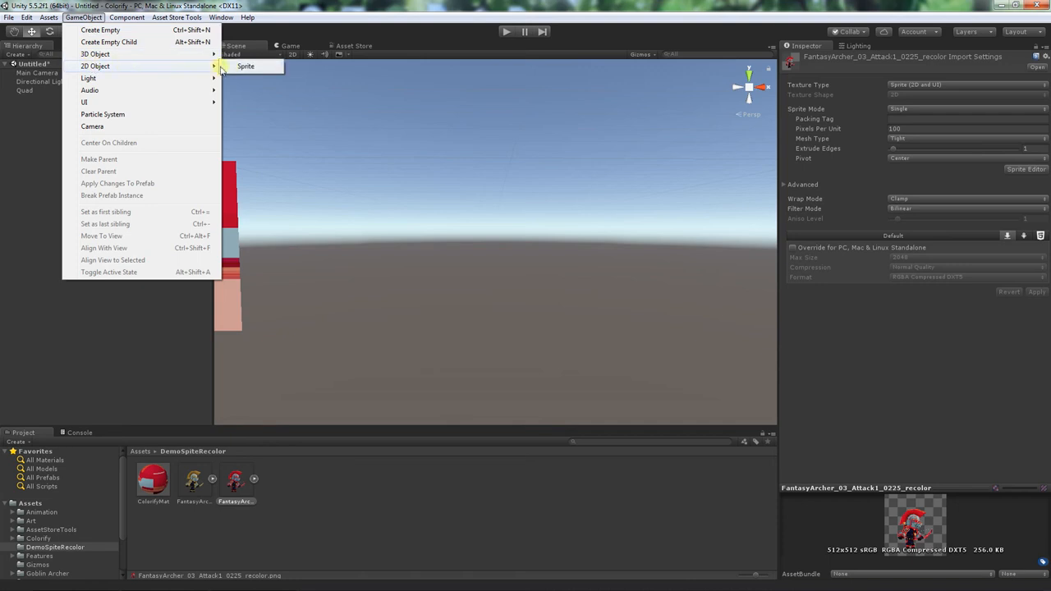
pyautogui.click(239, 67)
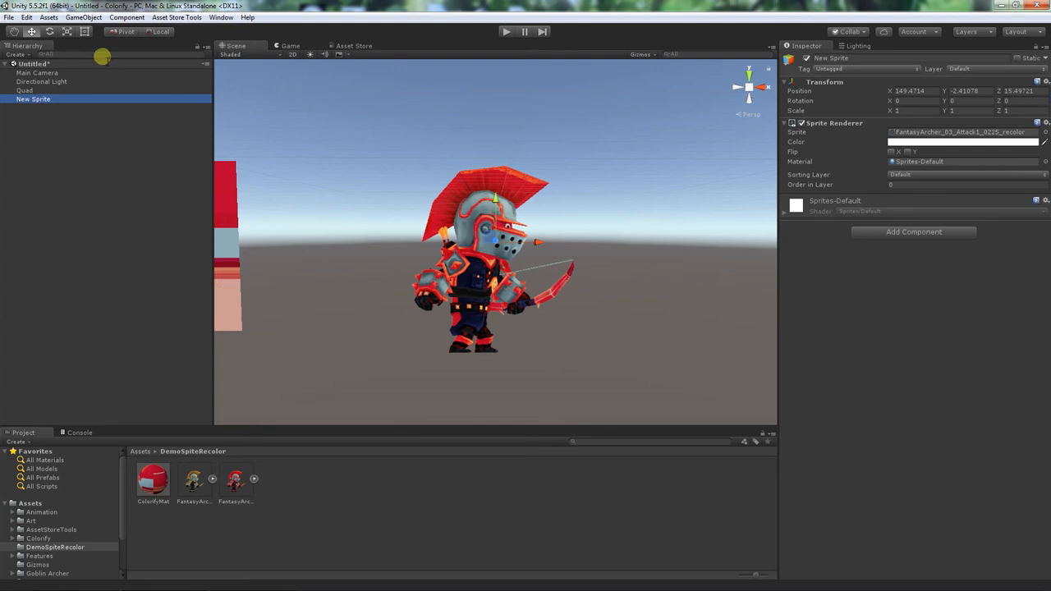
# Create a second 2D sprite, move it along X to about 152.9, and assign it the original FantasyArcher_03_Attack1_0225 image.
pyautogui.click(82, 17)
pyautogui.moveTo(103, 68)
pyautogui.click(246, 65)
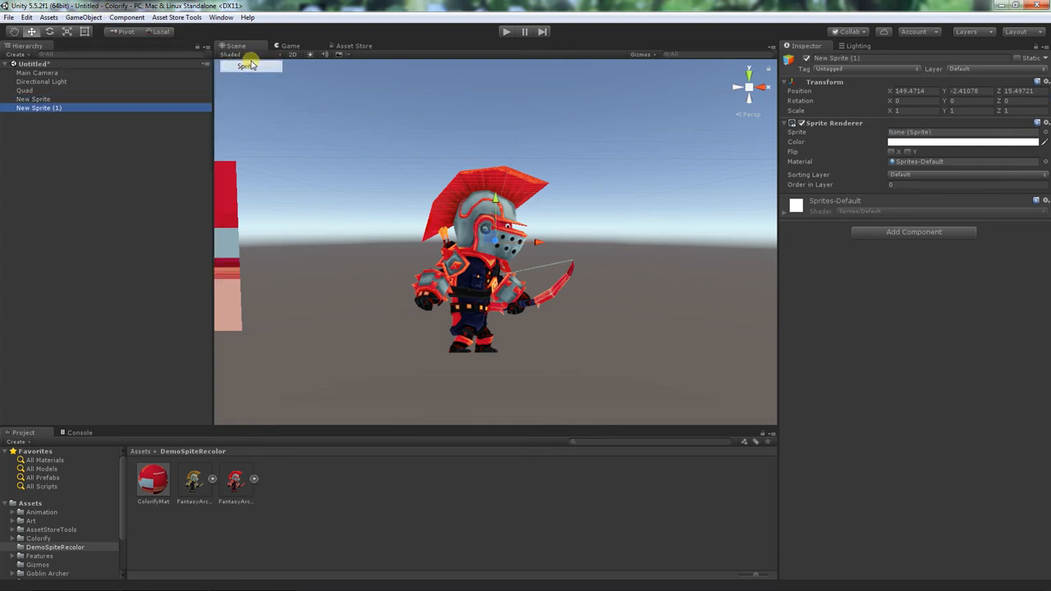
pyautogui.moveTo(532, 240); pyautogui.dragTo(730, 242)
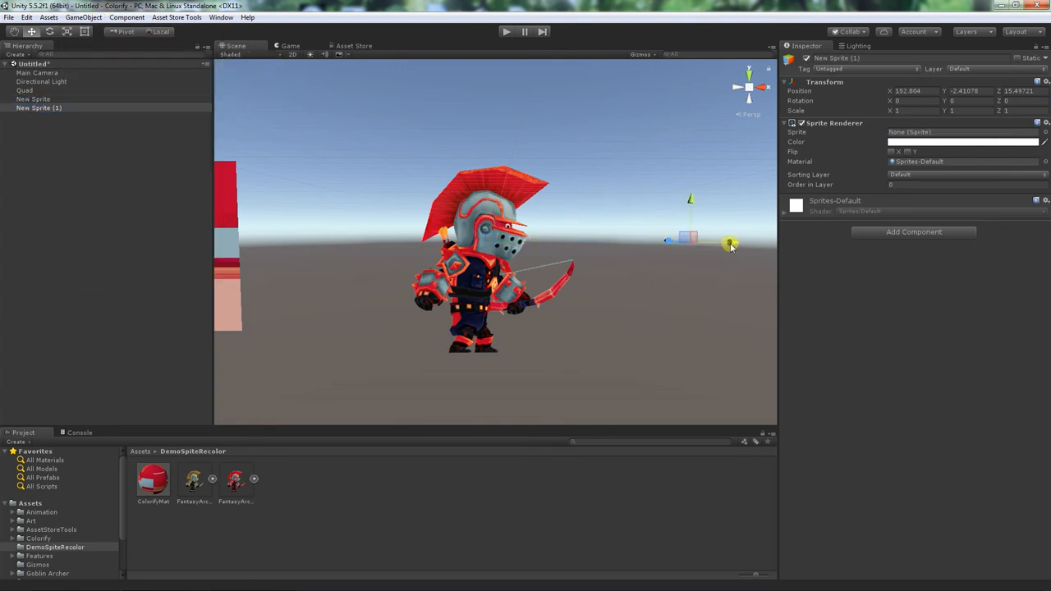
pyautogui.moveTo(197, 481); pyautogui.dragTo(950, 135)
pyautogui.scroll(-2, 580, 252)
pyautogui.moveTo(580, 251); pyautogui.dragTo(505, 266, button='middle')
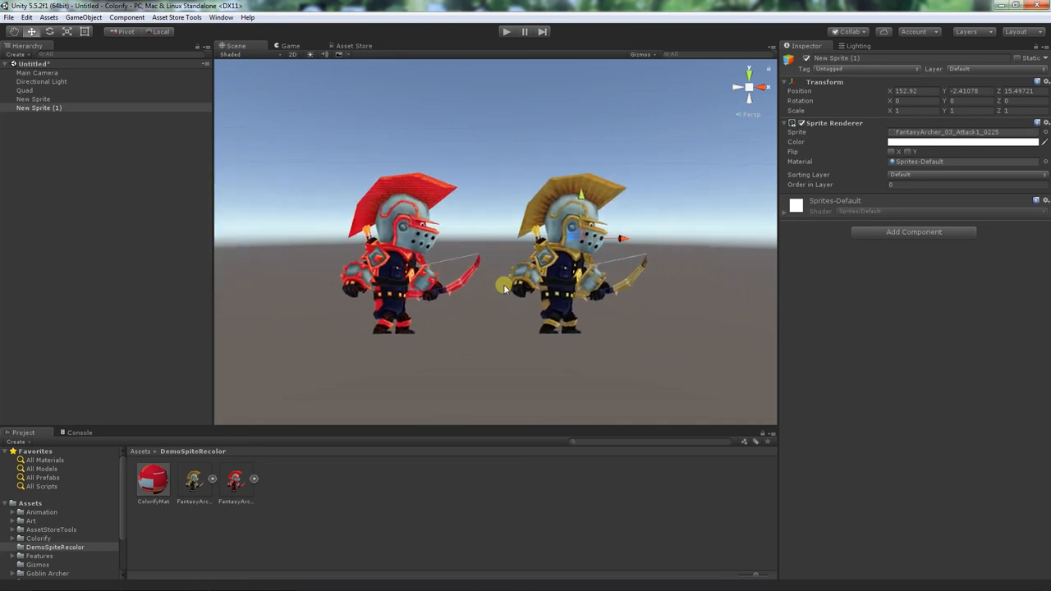
pyautogui.click(488, 360)
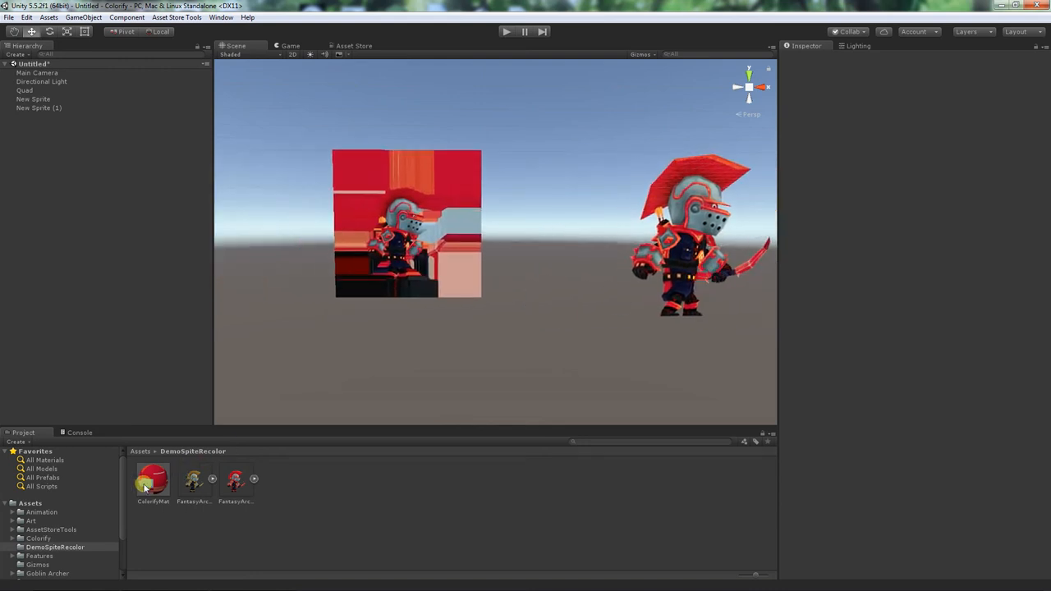
# Generate a JPG recolor mask from ColorifyMat and save it as FantasyArcher_03_Attack1_0225_mask in the DemoSpiteRecolor folder.
pyautogui.click(147, 483)
pyautogui.scroll(2, 475, 250)
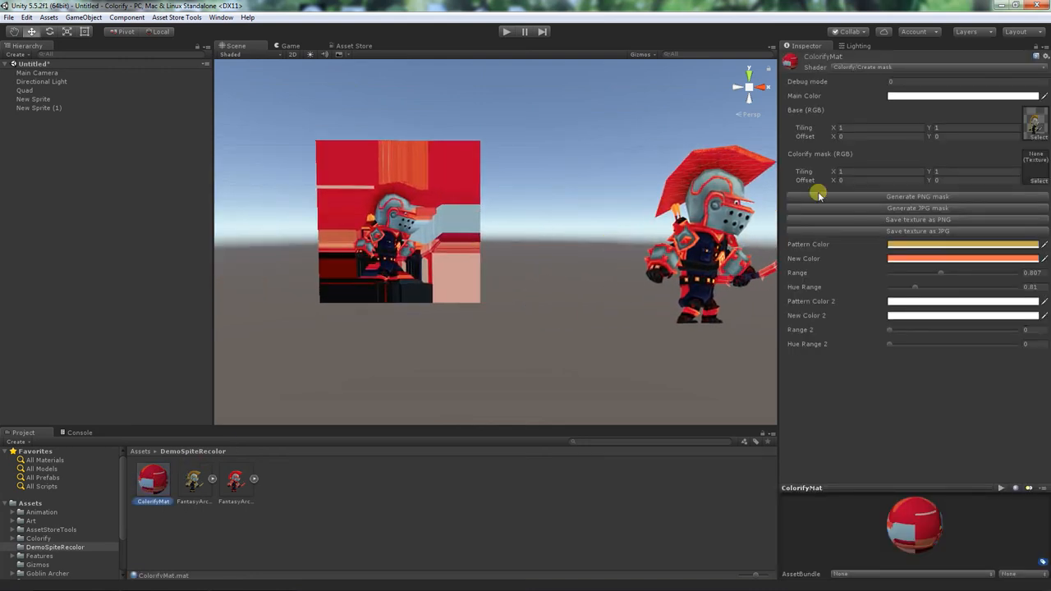
pyautogui.click(878, 208)
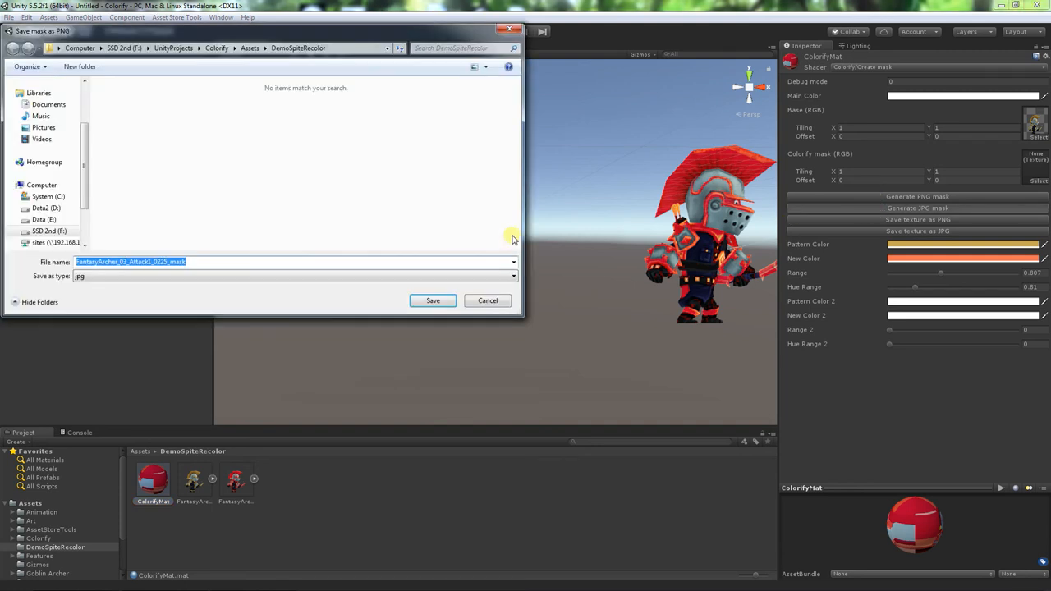
pyautogui.click(427, 301)
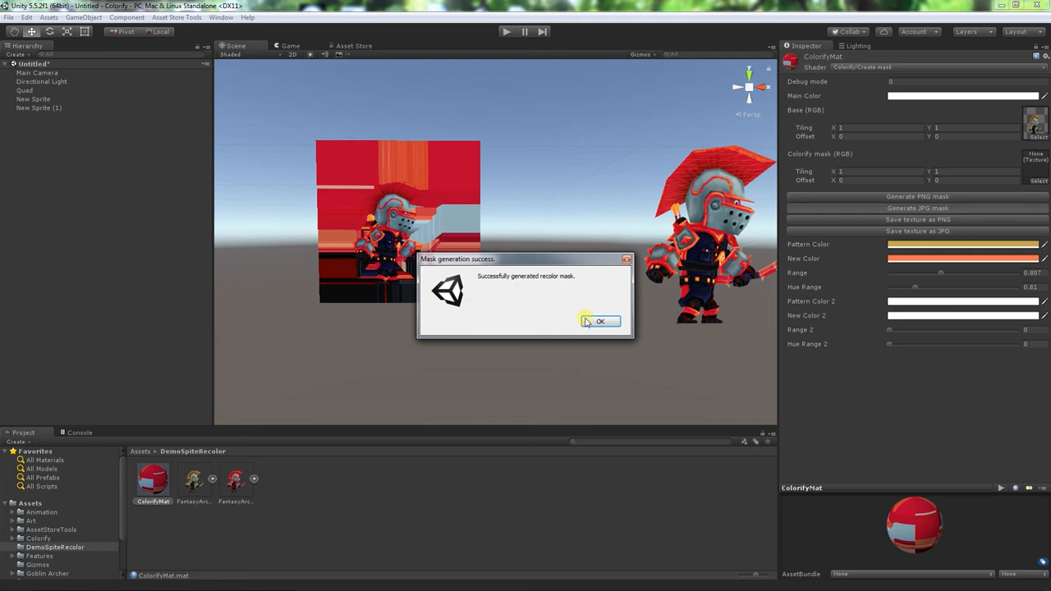
pyautogui.click(598, 321)
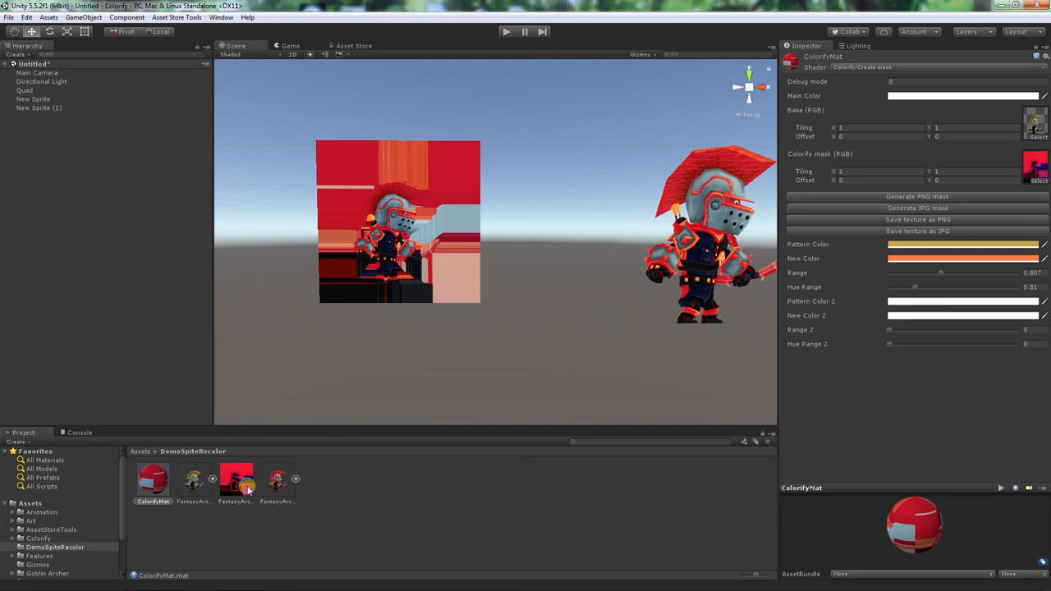
# Switch ColorifyMat's shader to Colorify/Mask(baked)/1 color/Sprites/Diffuse.
pyautogui.click(857, 67)
pyautogui.moveTo(858, 104)
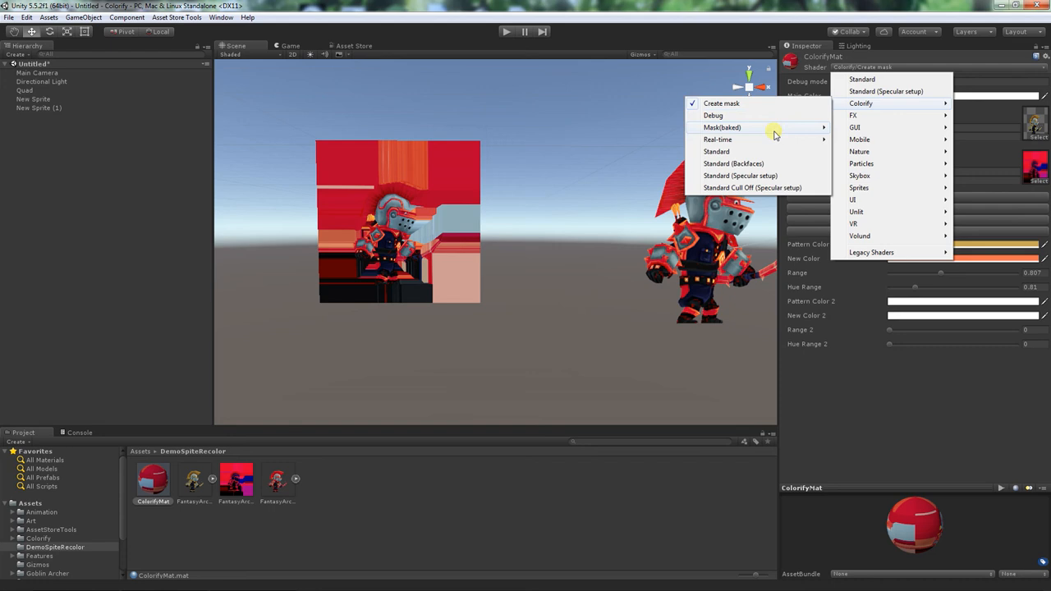
pyautogui.moveTo(772, 127)
pyautogui.moveTo(857, 129)
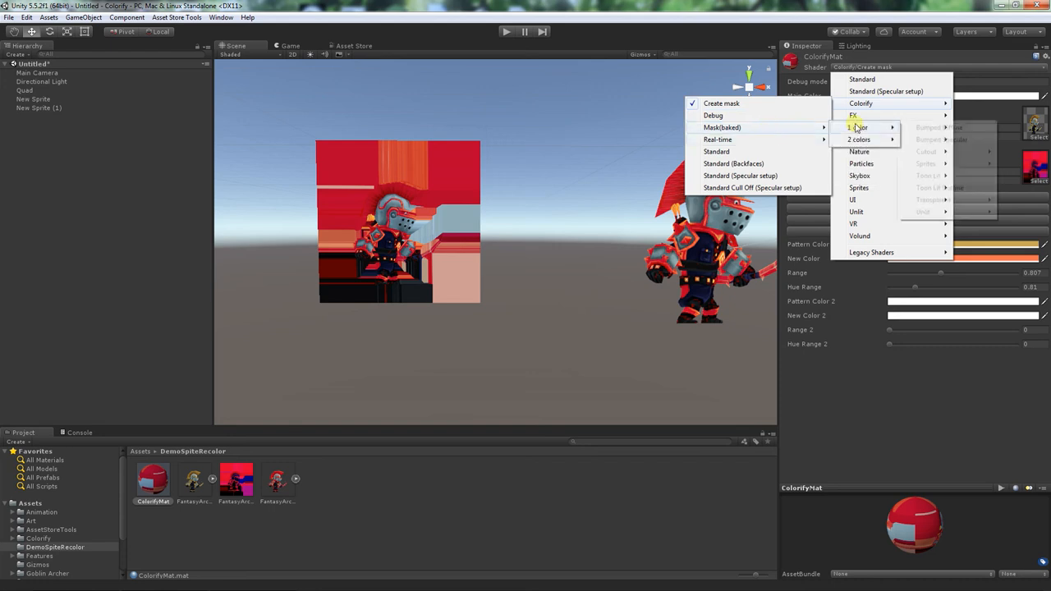
pyautogui.moveTo(930, 163)
pyautogui.click(879, 170)
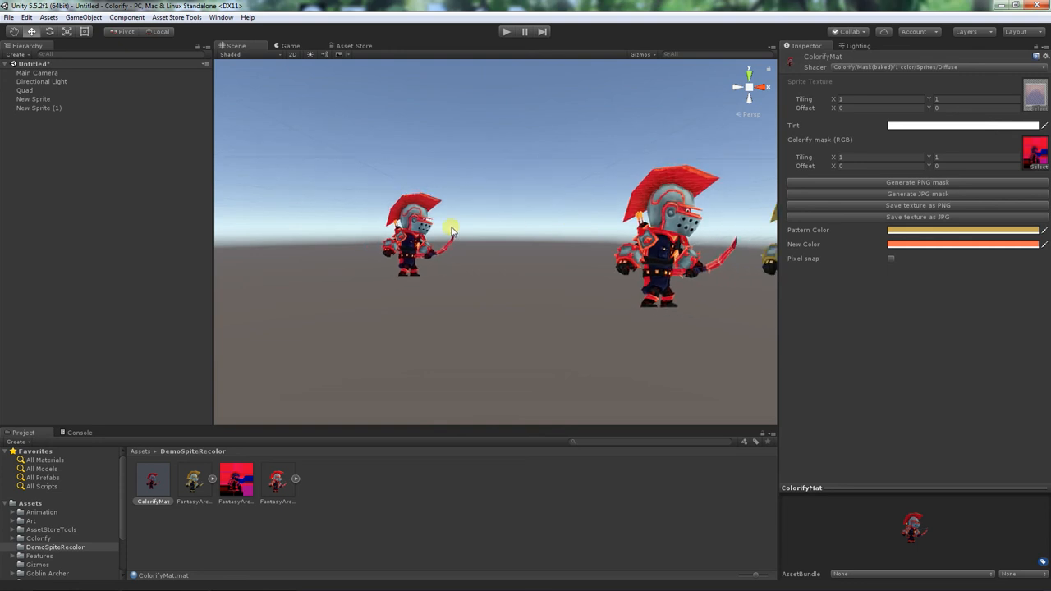
# Duplicate the original golden archer sprite and move the copy along X to about 156.8.
pyautogui.click(82, 107)
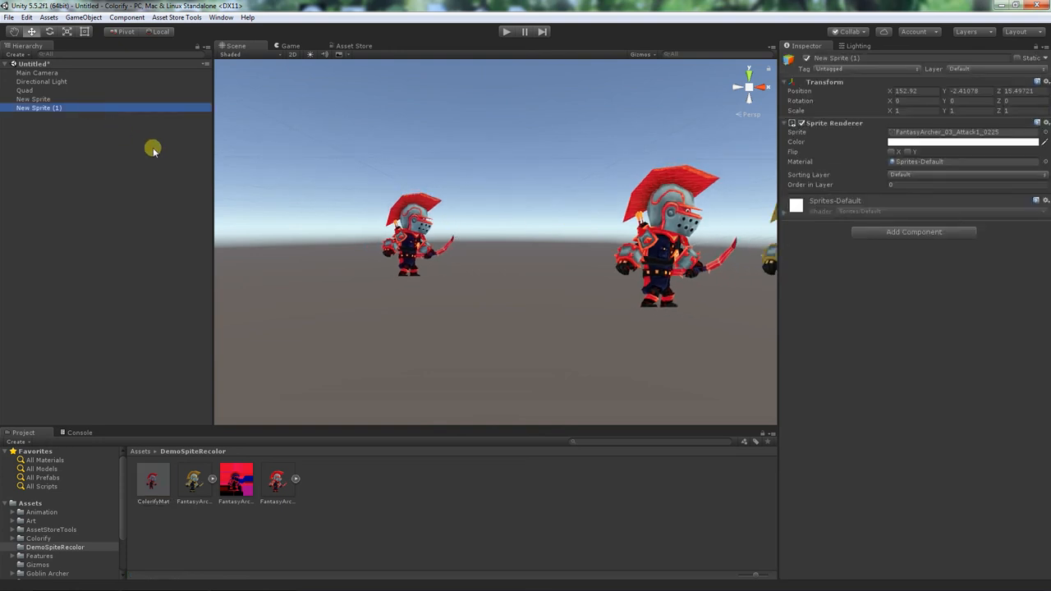
pyautogui.doubleClick(71, 110)
pyautogui.scroll(5, 403, 234)
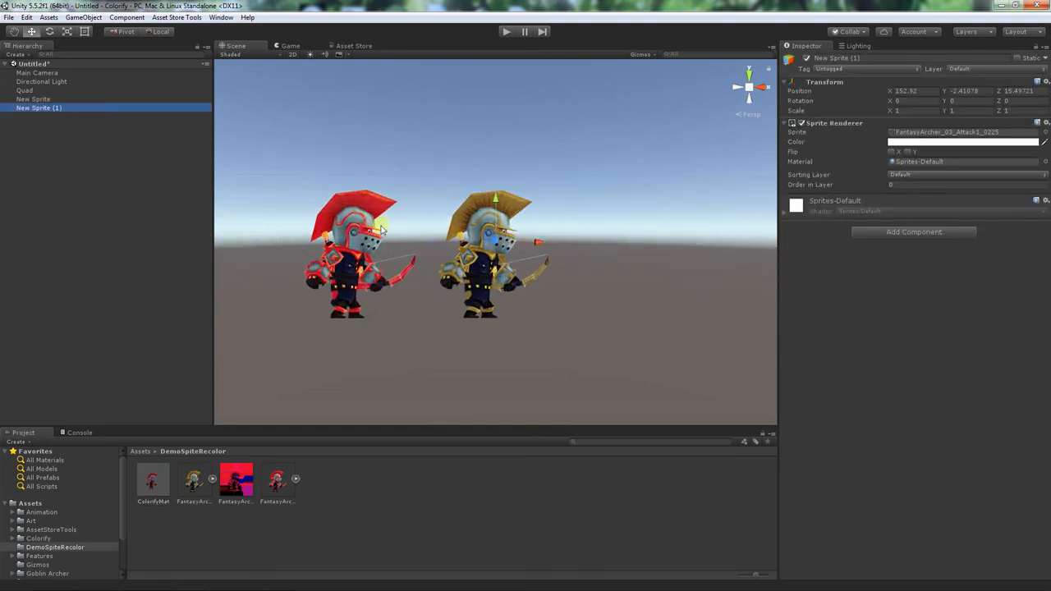
pyautogui.hotkey('ctrl', 'd')
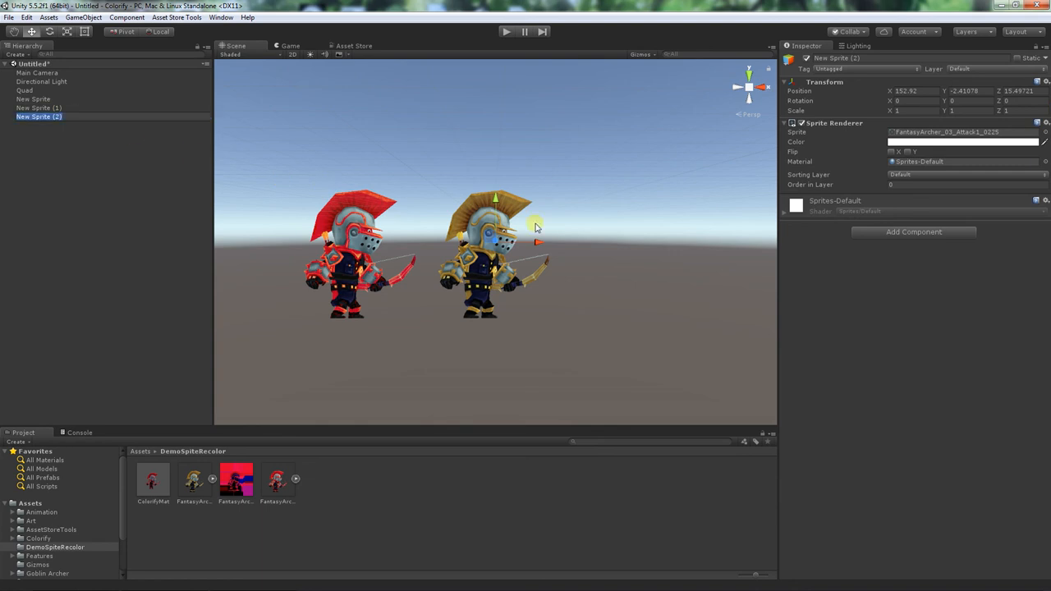
pyautogui.moveTo(532, 241); pyautogui.dragTo(689, 245)
pyautogui.moveTo(602, 243); pyautogui.dragTo(492, 233, button='middle')
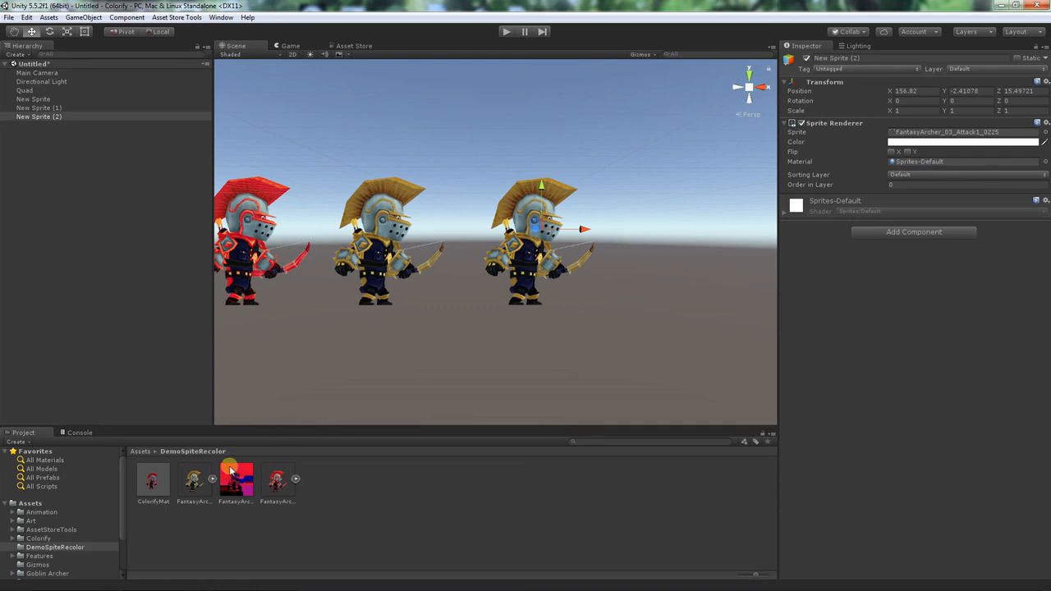
# Assign ColorifyMat to the duplicated sprite and set the material's New Color to pale blue, hex ABA4DFFF.
pyautogui.moveTo(152, 484); pyautogui.dragTo(914, 165)
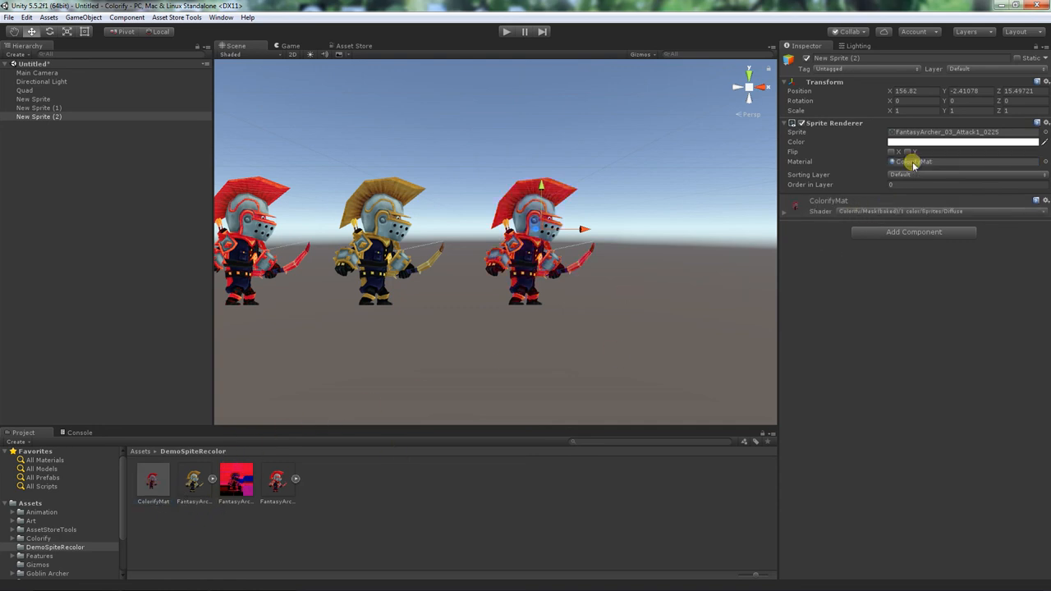
pyautogui.click(800, 209)
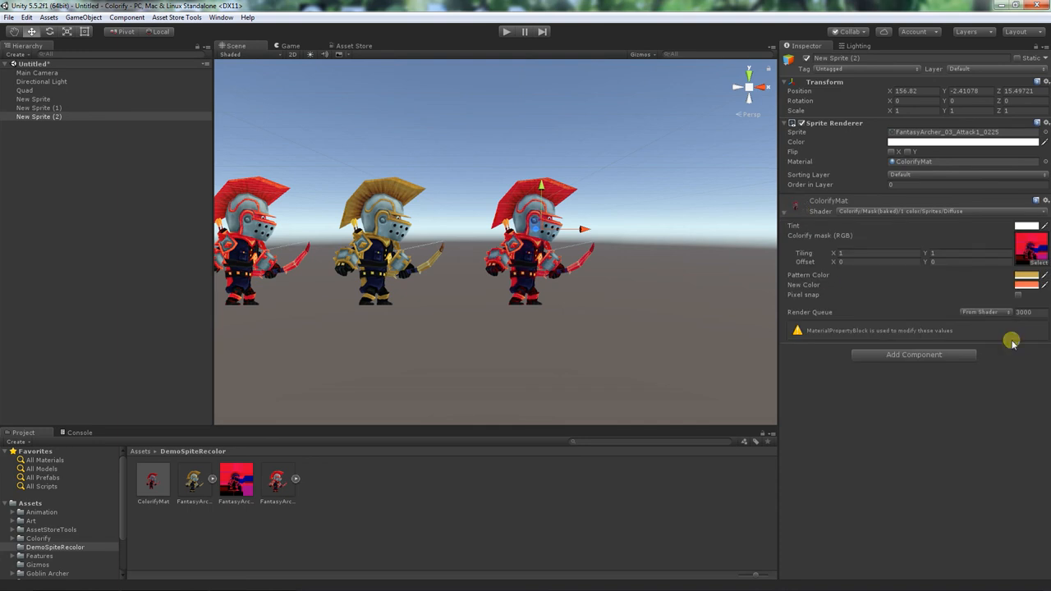
pyautogui.click(1027, 285)
pyautogui.moveTo(684, 219); pyautogui.dragTo(728, 187)
pyautogui.click(736, 280)
pyautogui.moveTo(716, 260)
pyautogui.mouseDown()
pyautogui.moveTo(729, 236)
pyautogui.moveTo(719, 259)
pyautogui.moveTo(685, 260)
pyautogui.moveTo(726, 233)
pyautogui.moveTo(721, 251)
pyautogui.moveTo(719, 240)
pyautogui.mouseUp()
pyautogui.moveTo(701, 268)
pyautogui.mouseDown()
pyautogui.moveTo(717, 251)
pyautogui.moveTo(670, 242)
pyautogui.mouseUp()
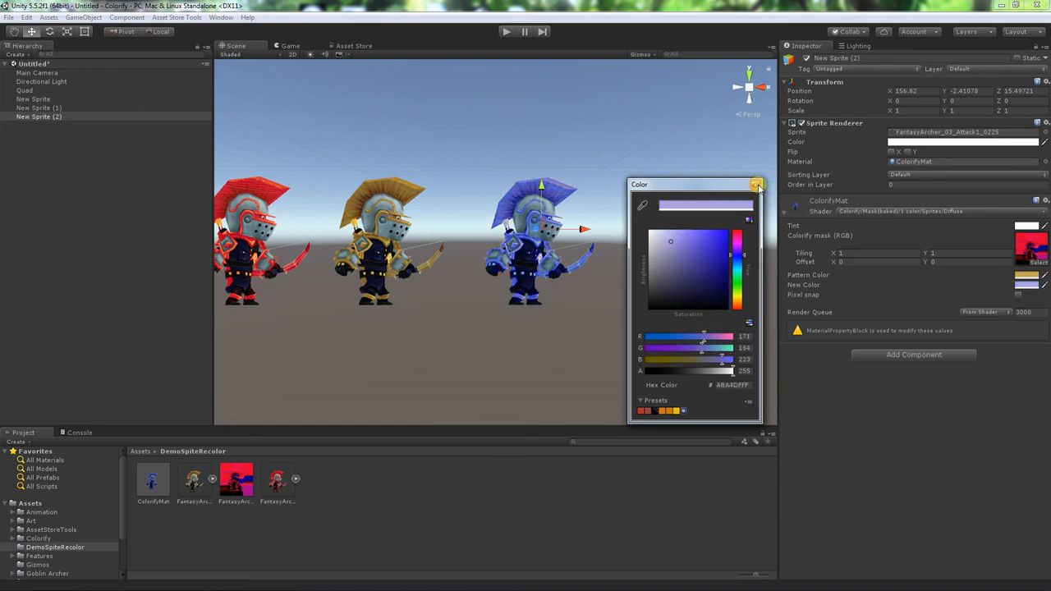
pyautogui.click(755, 184)
# Change ColorifyMat's New Color on the duplicated sprite to pale green, hex A4DFBDFF.
pyautogui.scroll(-3, 628, 218)
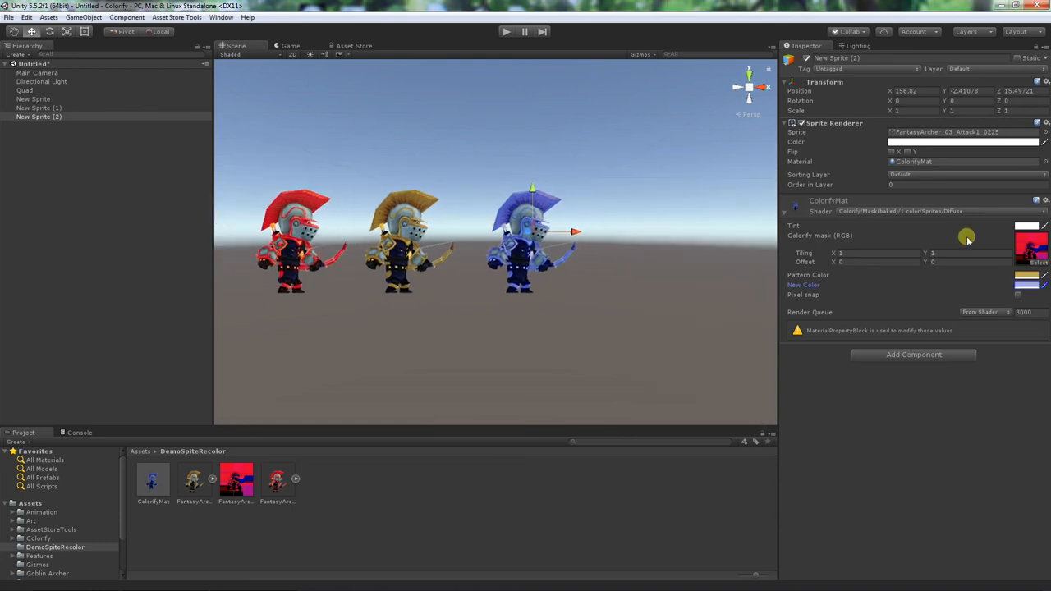
pyautogui.click(1025, 285)
pyautogui.click(736, 277)
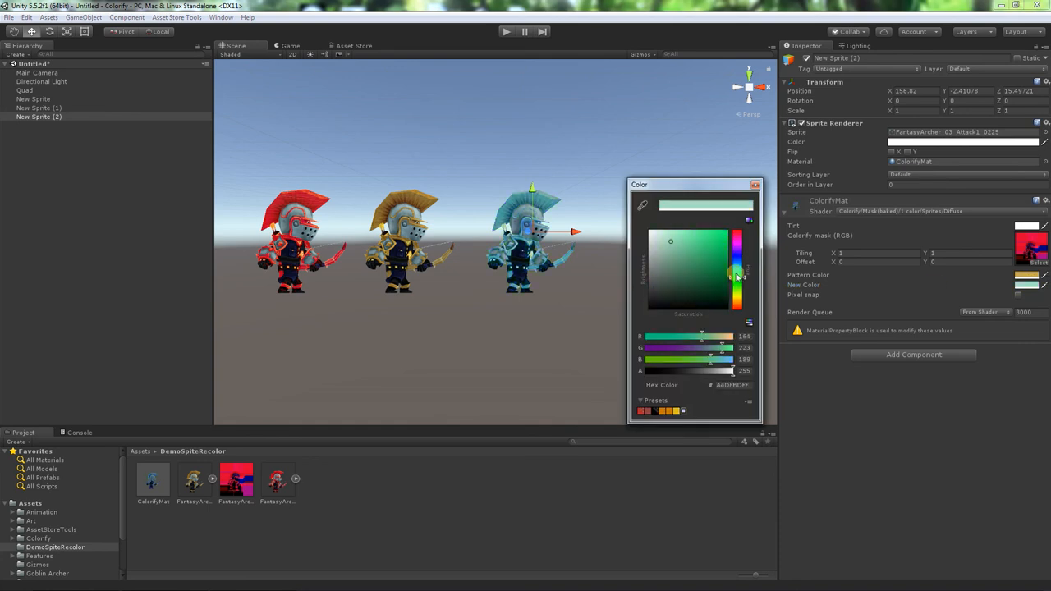
pyautogui.click(756, 184)
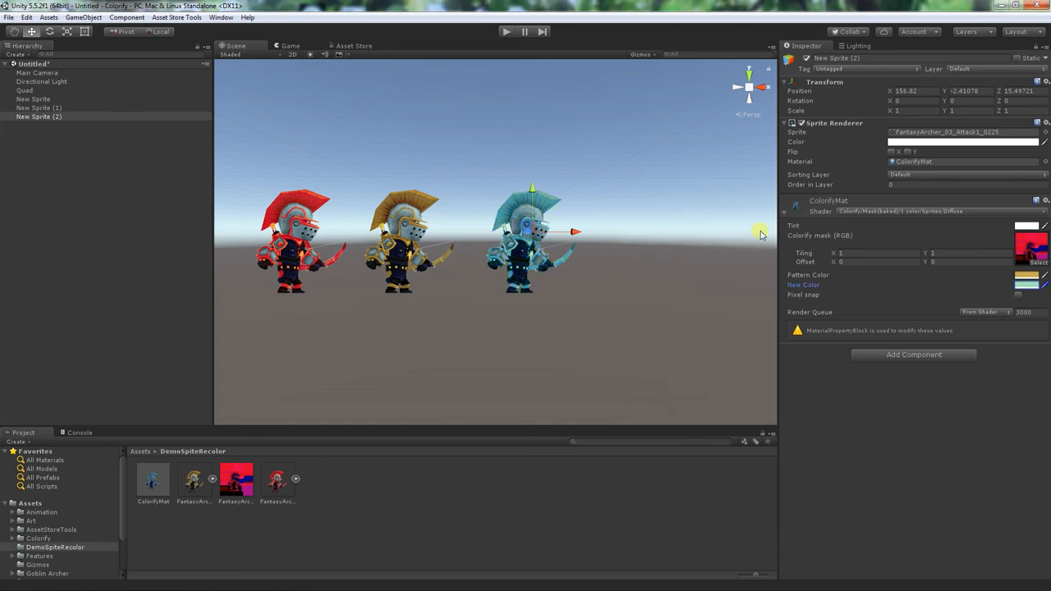